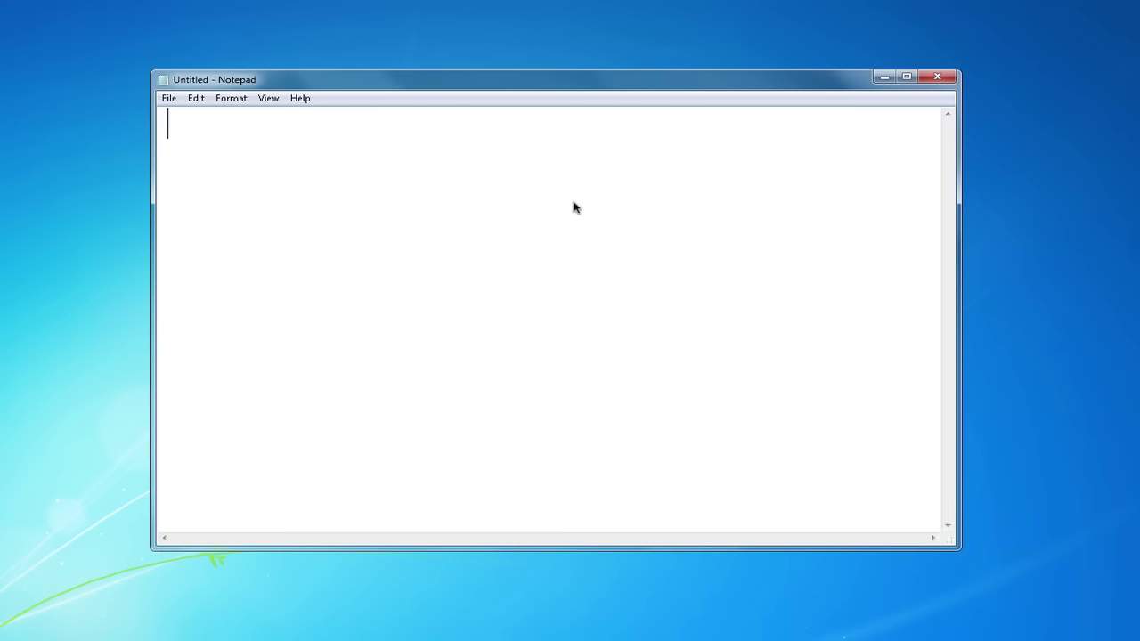
# Write <html> and </html> on separate lines and practise selecting the opening tag.
pyautogui.write('<html>  </html>')
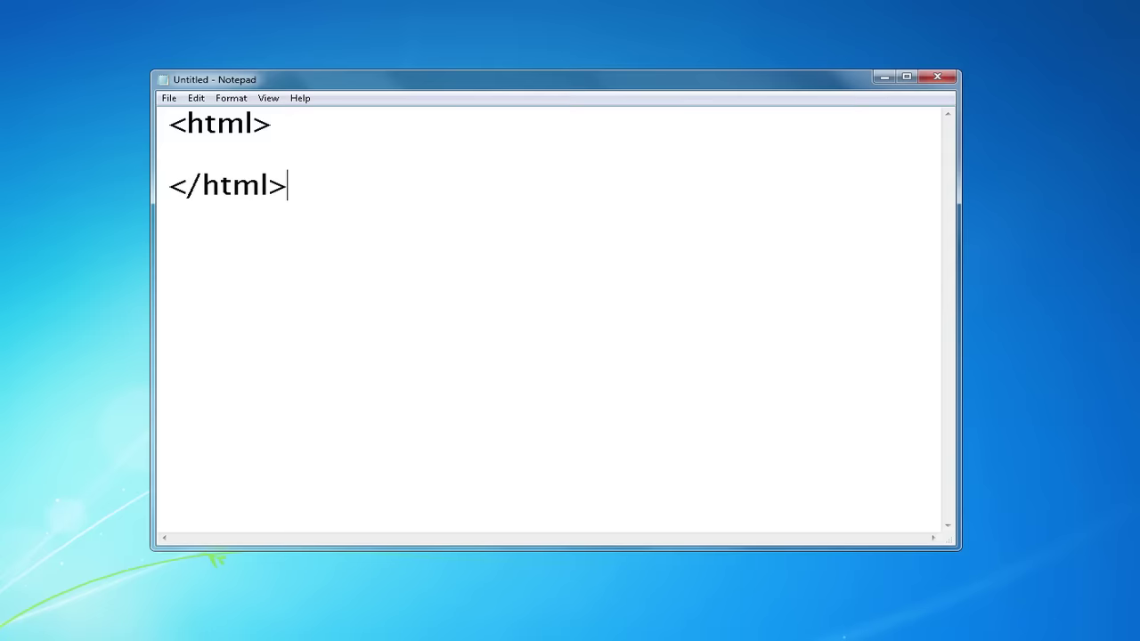
pyautogui.hotkey('ctrl', 'Home')
pyautogui.hotkey('shift', 'Right')
pyautogui.hotkey('shift', 'Right')
pyautogui.hotkey('shift', 'Right')
pyautogui.hotkey('shift', 'Right')
pyautogui.hotkey('shift', 'Right')
pyautogui.hotkey('shift', 'Right')
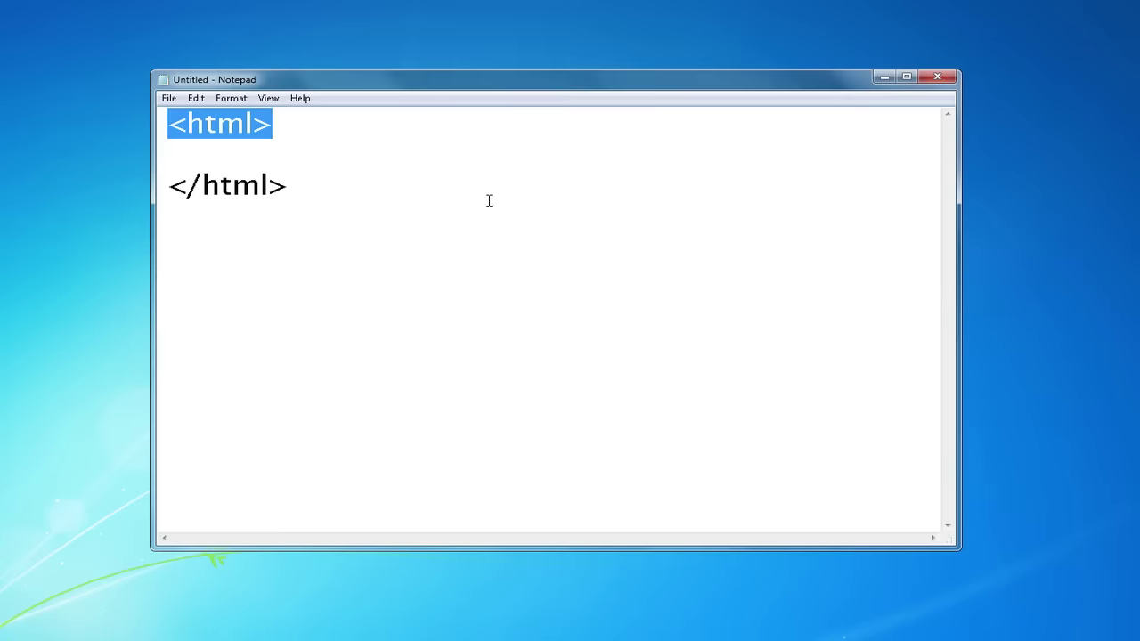
pyautogui.press('Left')
pyautogui.press('Left')
# Practise selecting and deselecting the closing </html> tag and its slash with Shift+arrows.
pyautogui.press('Left')
pyautogui.press('Left')
pyautogui.press('Left')
pyautogui.press('Right')
pyautogui.press('Left')
pyautogui.press('Right')
pyautogui.press('Right')
pyautogui.press('Right')
pyautogui.press('Right')
pyautogui.press('Right')
pyautogui.hotkey('shift', 'Right')
pyautogui.press('Right')
pyautogui.press('Right')
pyautogui.press('Right')
pyautogui.hotkey('shift', 'Right')
pyautogui.hotkey('shift', 'Right')
pyautogui.hotkey('shift', 'Right')
pyautogui.hotkey('shift', 'Right')
pyautogui.hotkey('shift', 'Right')
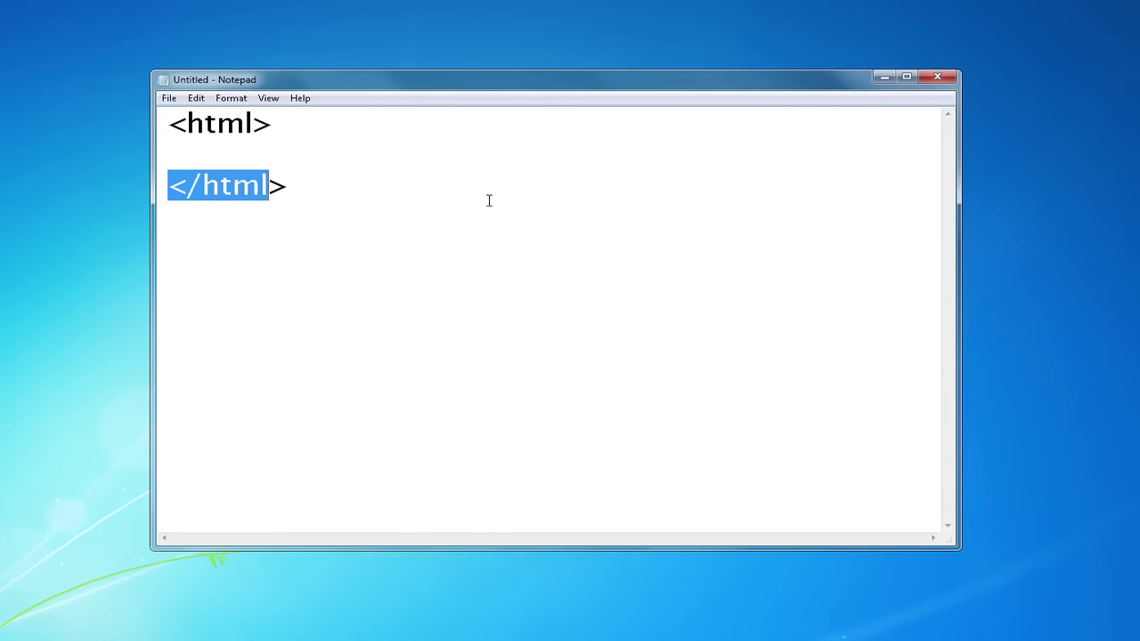
pyautogui.hotkey('shift', 'Right')
pyautogui.press('Left')
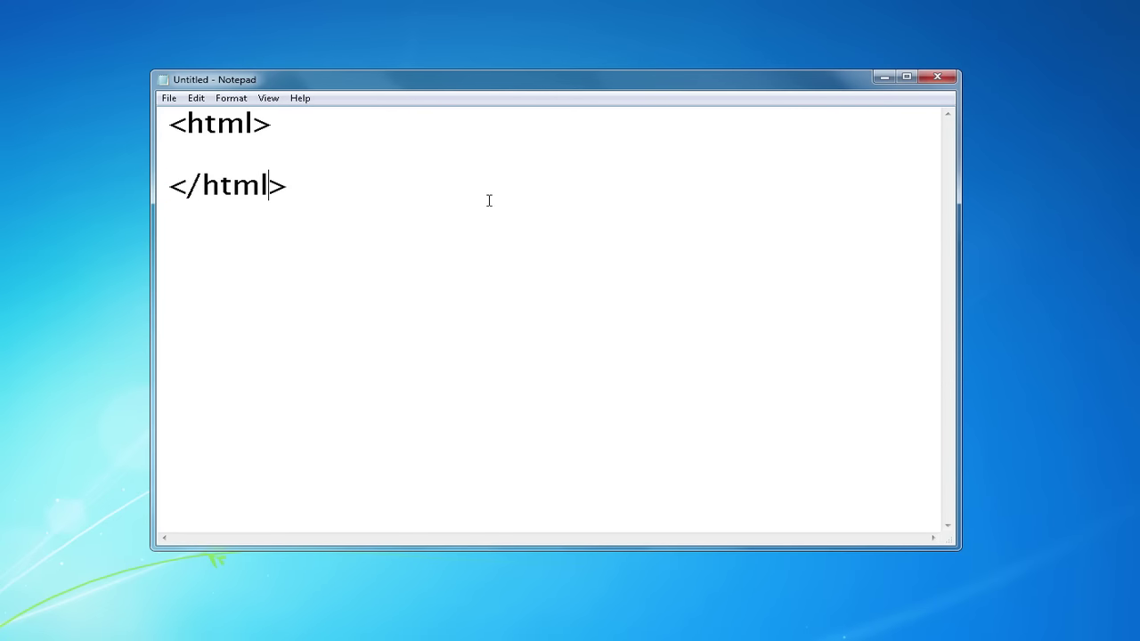
pyautogui.press('Left')
pyautogui.press('Left')
pyautogui.press('Left')
pyautogui.press('Left')
pyautogui.hotkey('shift', 'Left')
# Indent the empty middle line and add another blank line above </html>.
pyautogui.press('Up')
pyautogui.press('Tab')
pyautogui.press('Return')
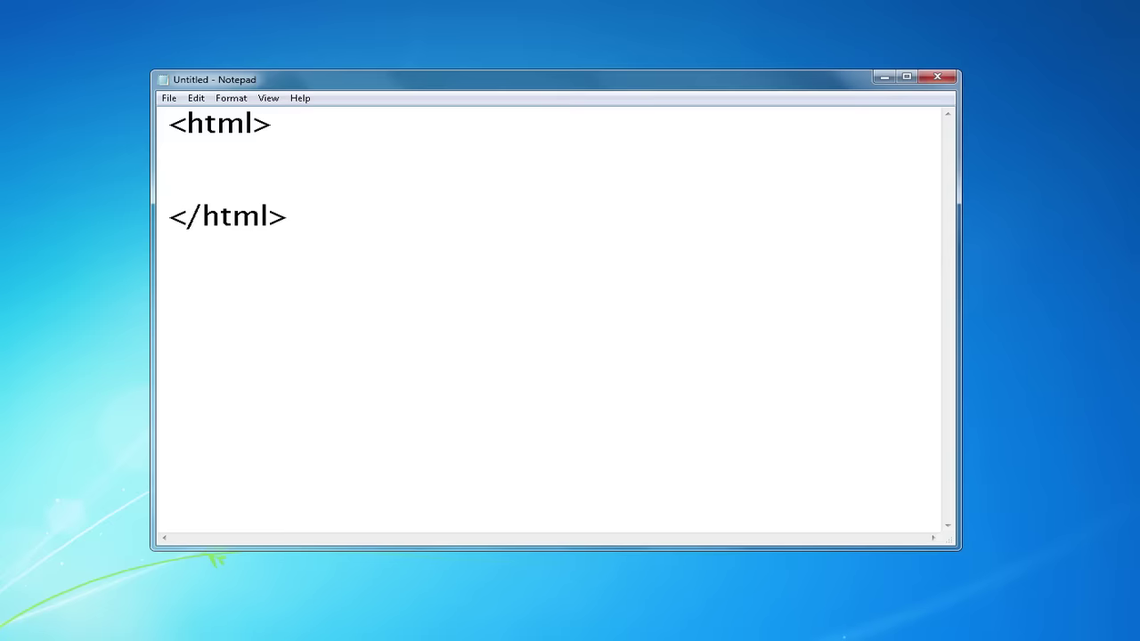
# Add indented <head></head> tags and a </body> line inside the html tags.
pyautogui.press('Tab')
pyautogui.write('<head>')
pyautogui.press('Return')
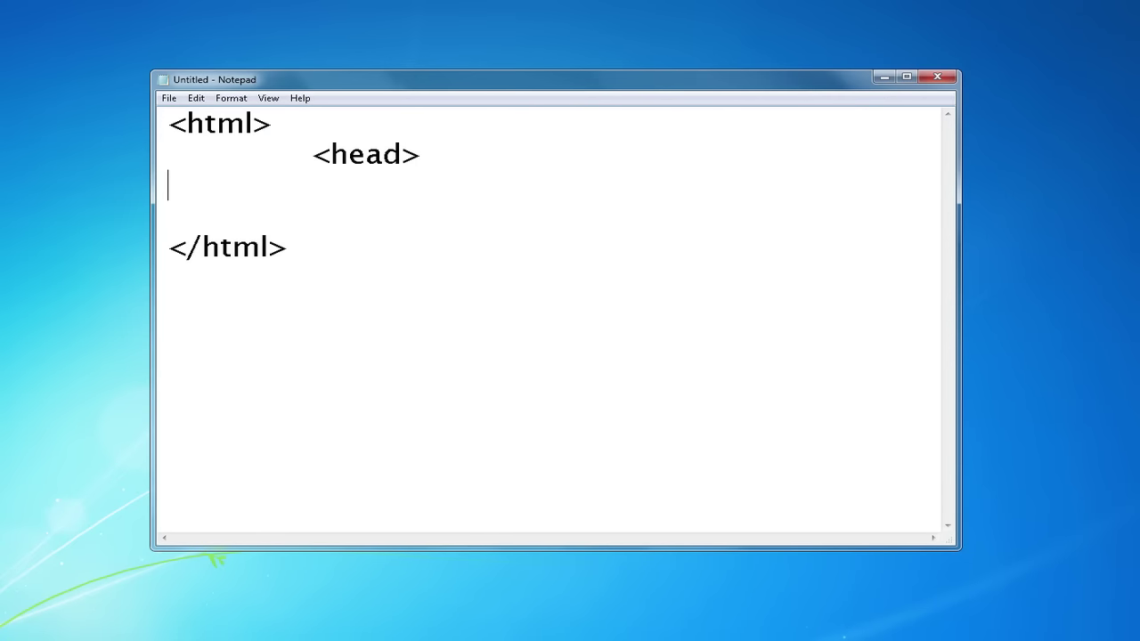
pyautogui.press('Tab')
pyautogui.write('</head')
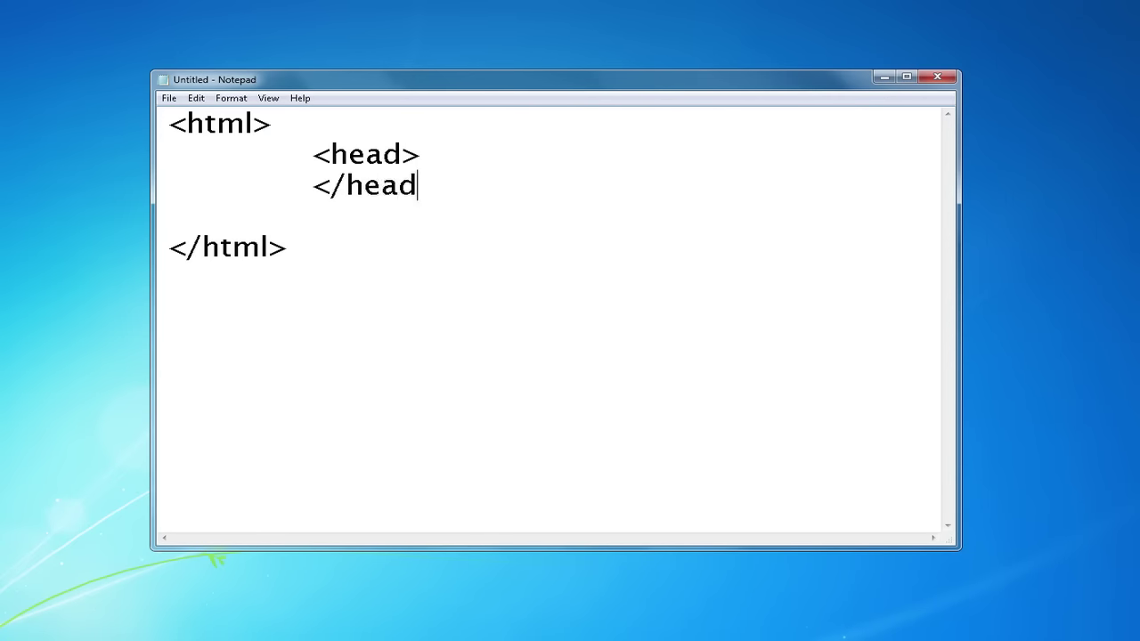
pyautogui.write('>')
pyautogui.press('Return')
pyautogui.press('Return')
pyautogui.press('Tab')
pyautogui.write('</body')
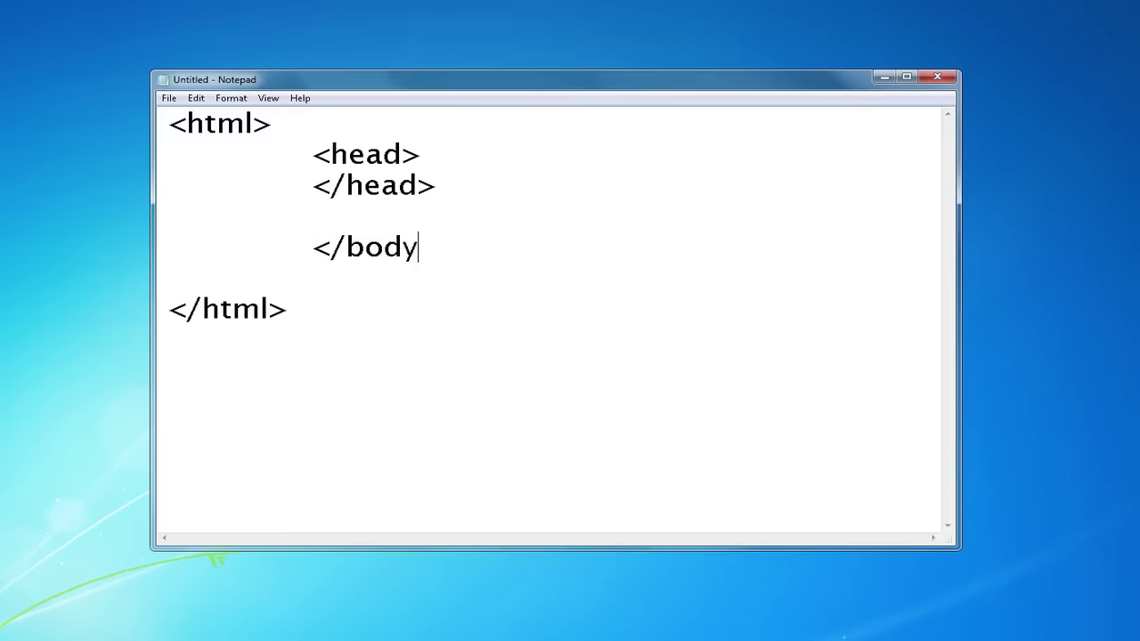
pyautogui.write('>')
pyautogui.press('Return')
# Turn the first body line into an opening <body> and add an indented </body> below it.
pyautogui.press('Up')
pyautogui.press('Right')
pyautogui.press('Right')
pyautogui.press('Right')
pyautogui.press('BackSpace')
pyautogui.press('Down')
pyautogui.press('Tab')
pyautogui.write('</body')
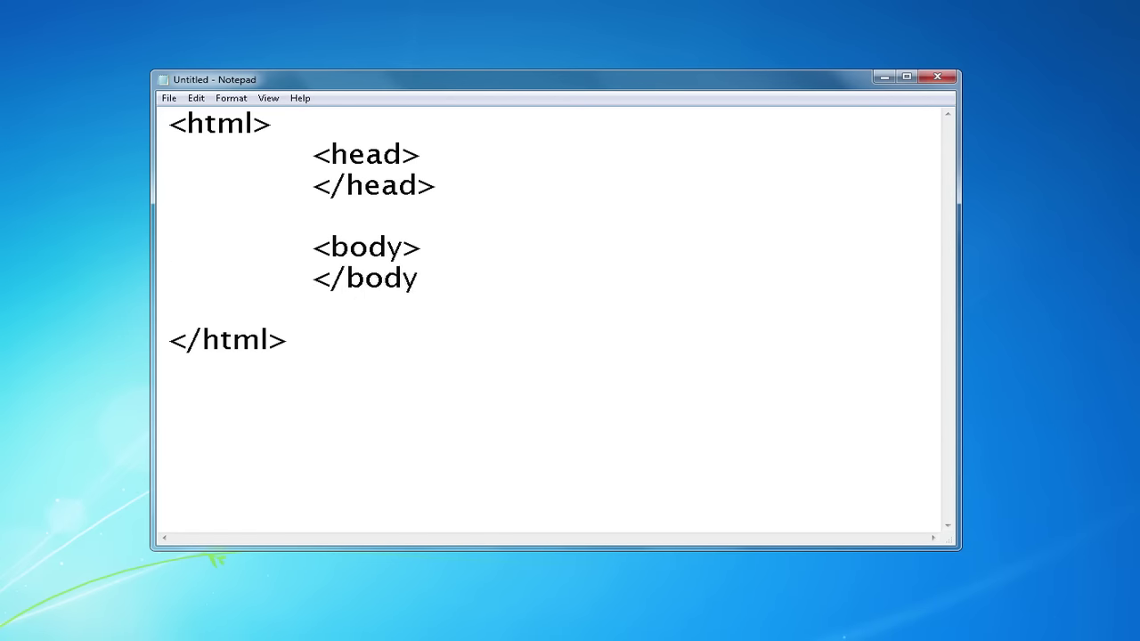
pyautogui.write('>')
# Remove the extra empty line above the closing </html> tag.
pyautogui.click(489, 201)
pyautogui.press('Up')
pyautogui.press('Down')
pyautogui.press('Down')
pyautogui.press('Down')
pyautogui.press('Down')
pyautogui.press('BackSpace')
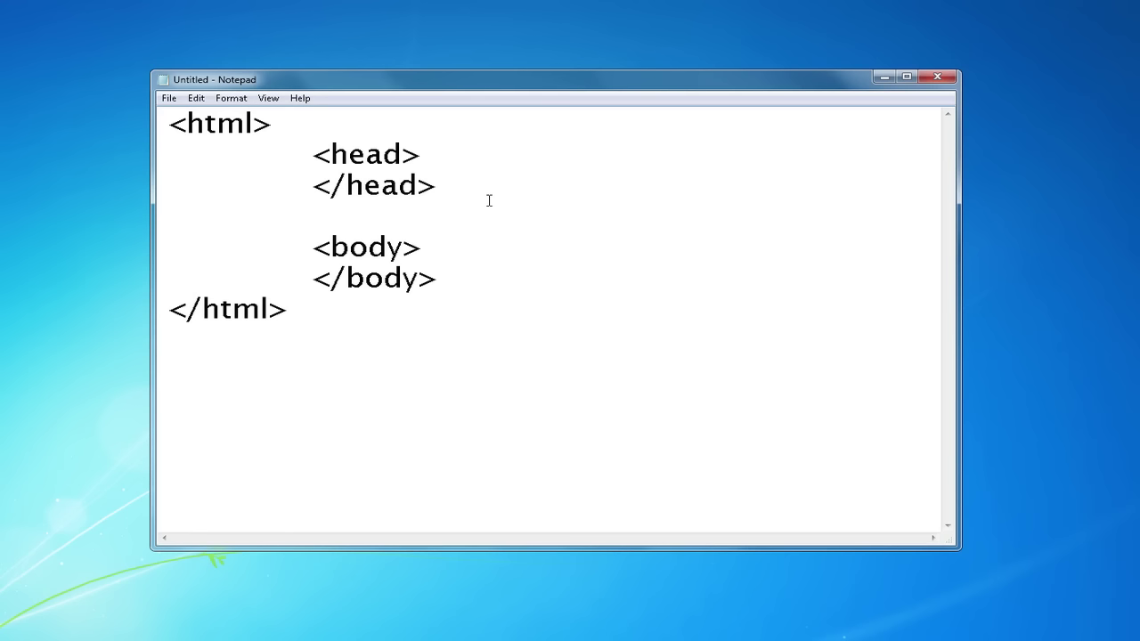
pyautogui.press('Up')
pyautogui.press('Up')
pyautogui.press('Up')
pyautogui.press('Up')
pyautogui.click(482, 155)
# Open an empty line inside <body> and add an indented <title>Hello World</title> under <head>.
pyautogui.click(452, 248)
pyautogui.press('Return')
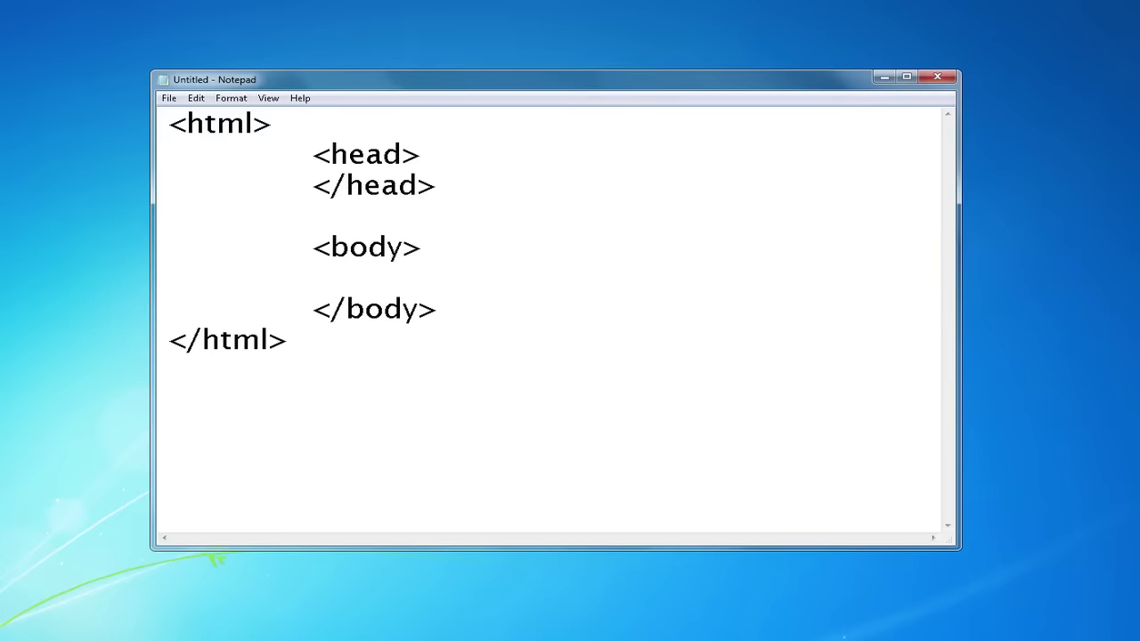
pyautogui.click(460, 160)
pyautogui.press('Return')
pyautogui.press('Tab')
pyautogui.press('Tab')
pyautogui.write('<title></title>')
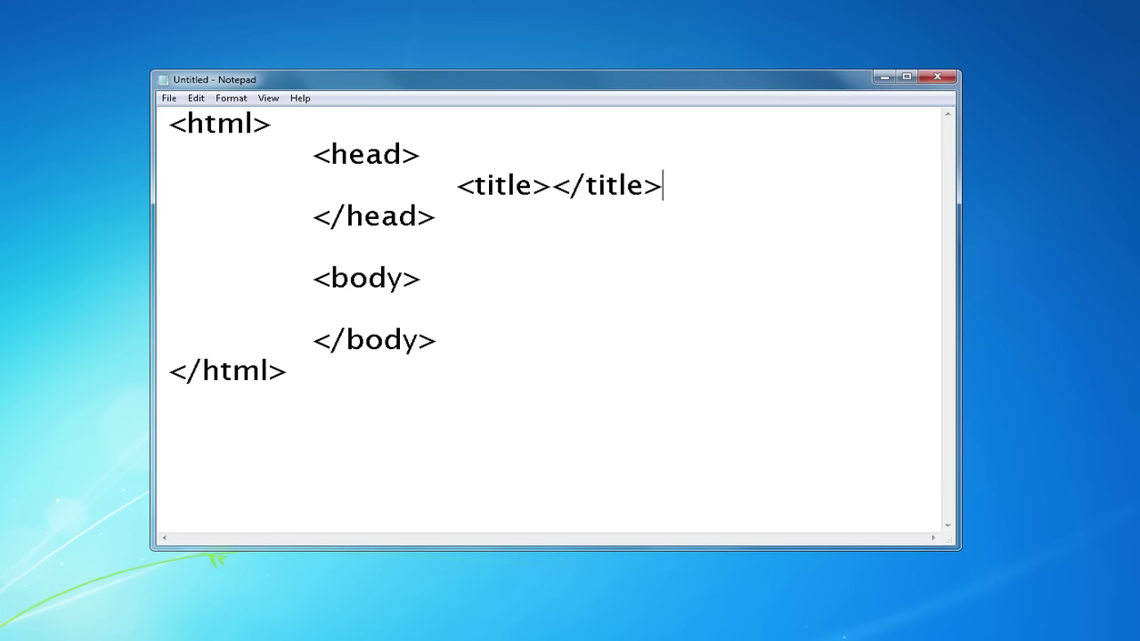
pyautogui.press('Left')
pyautogui.press('Left')
pyautogui.press('Left')
pyautogui.press('Left')
pyautogui.press('Left')
pyautogui.press('Left')
pyautogui.press('Left')
pyautogui.press('Left')
pyautogui.write('Hello World')
pyautogui.press('Down')
pyautogui.press('Down')
pyautogui.press('Down')
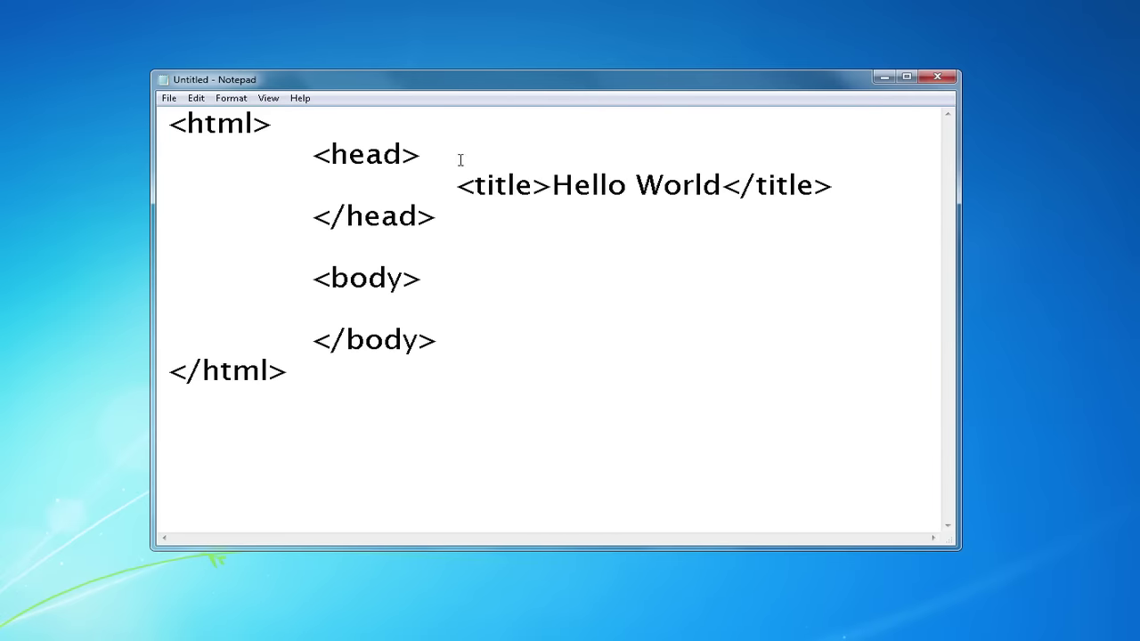
# Save the document as webpage.html with type All Files in Documents\HTML.
pyautogui.click(169, 98)
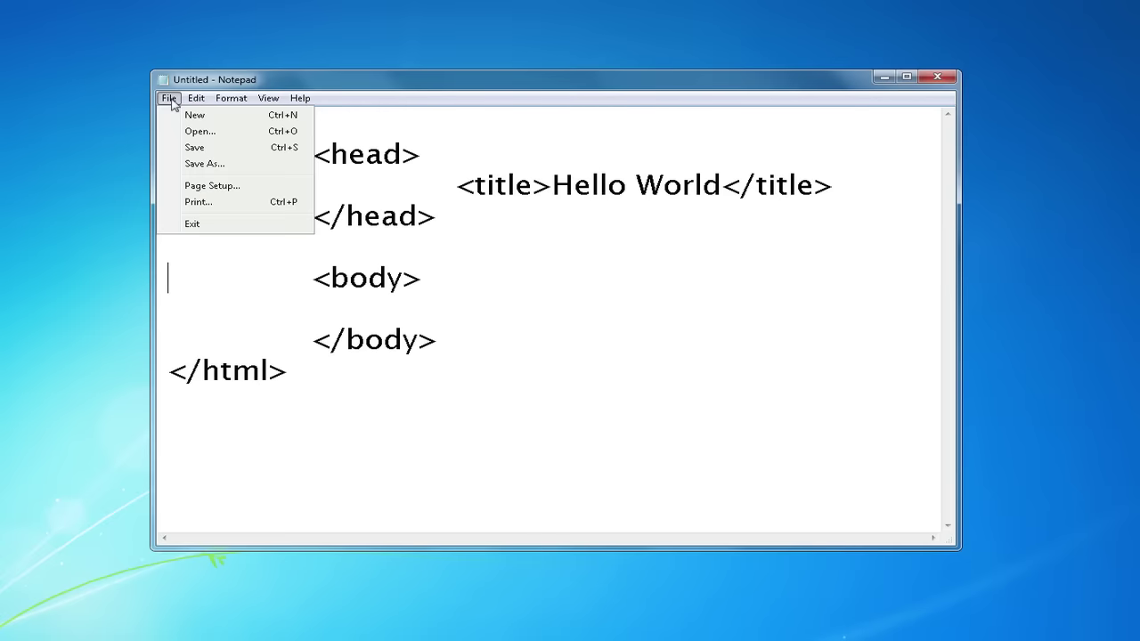
pyautogui.click(211, 164)
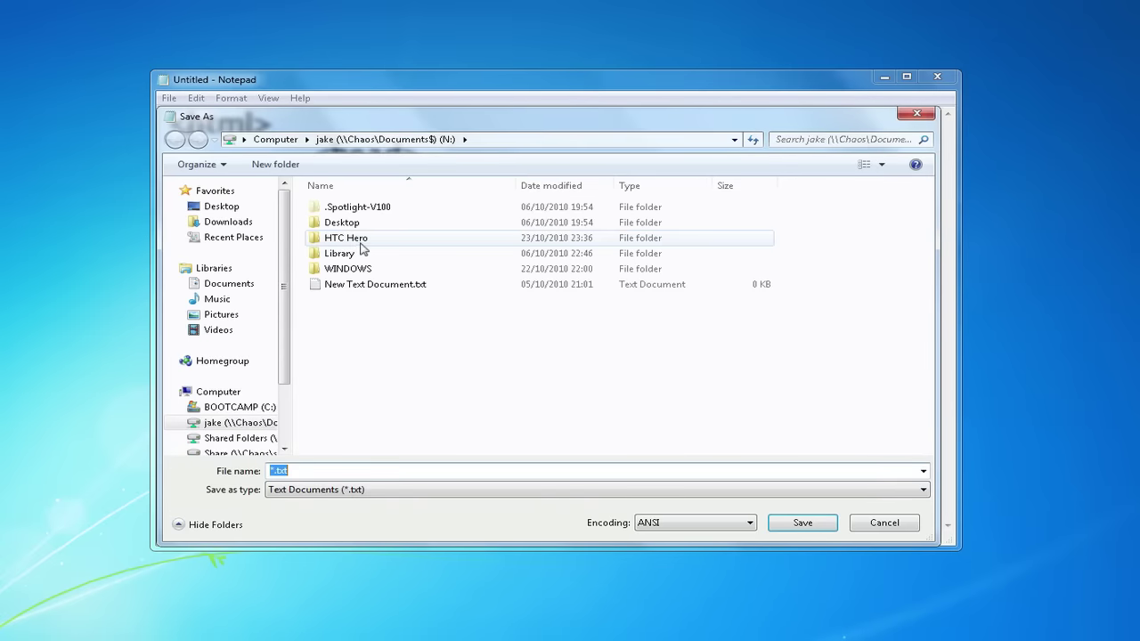
pyautogui.moveTo(214, 268)
pyautogui.click(233, 284)
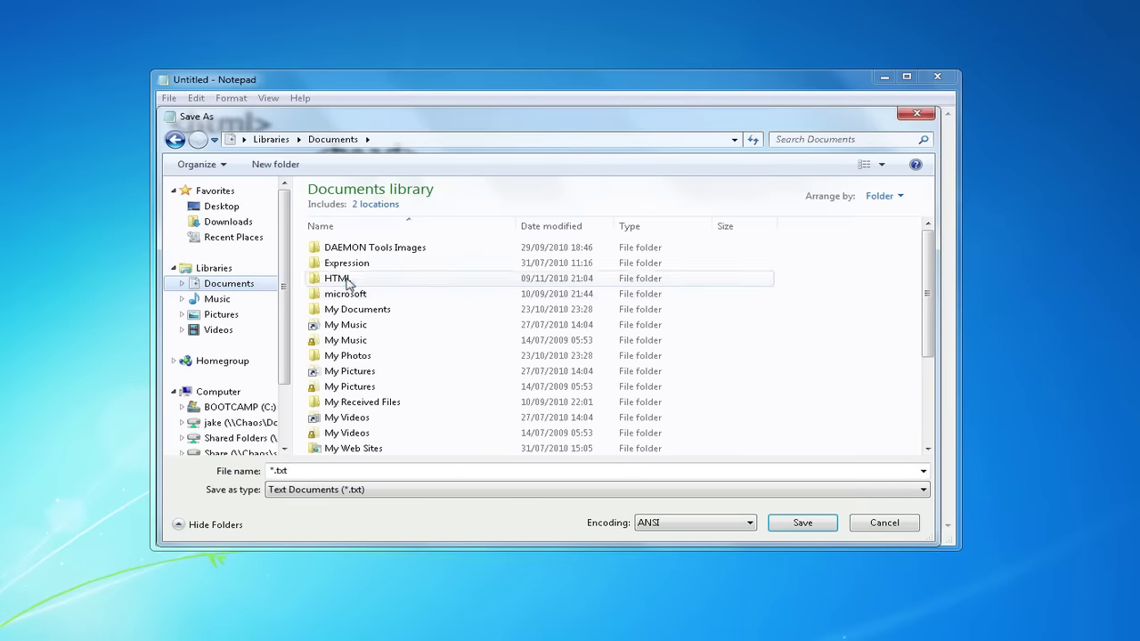
pyautogui.doubleClick(347, 282)
pyautogui.click(363, 492)
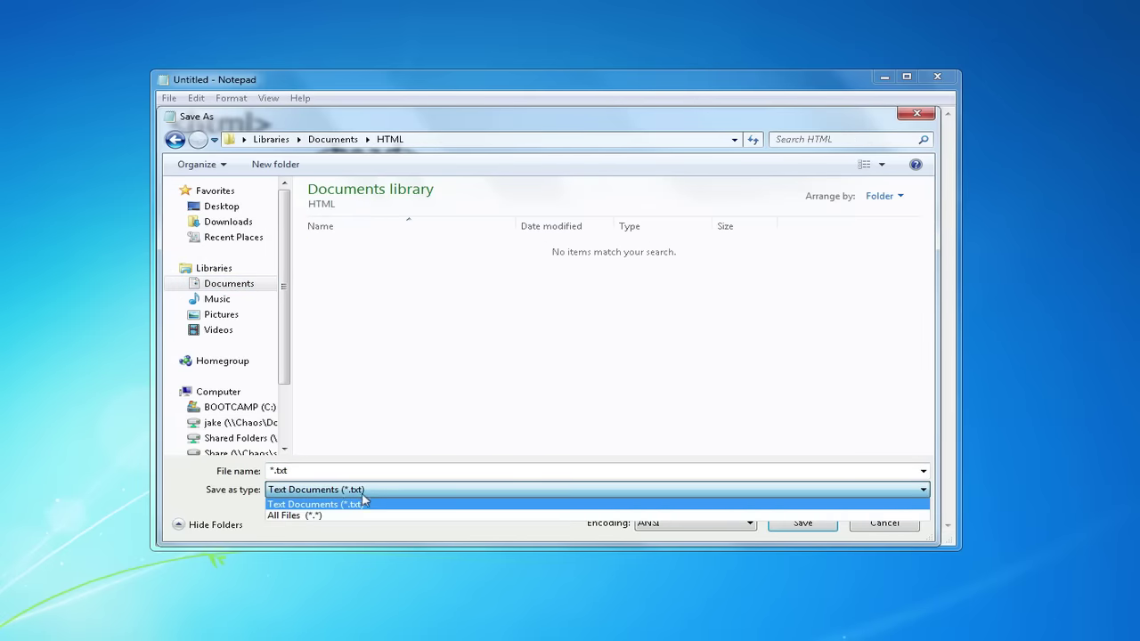
pyautogui.click(311, 516)
pyautogui.click(315, 470)
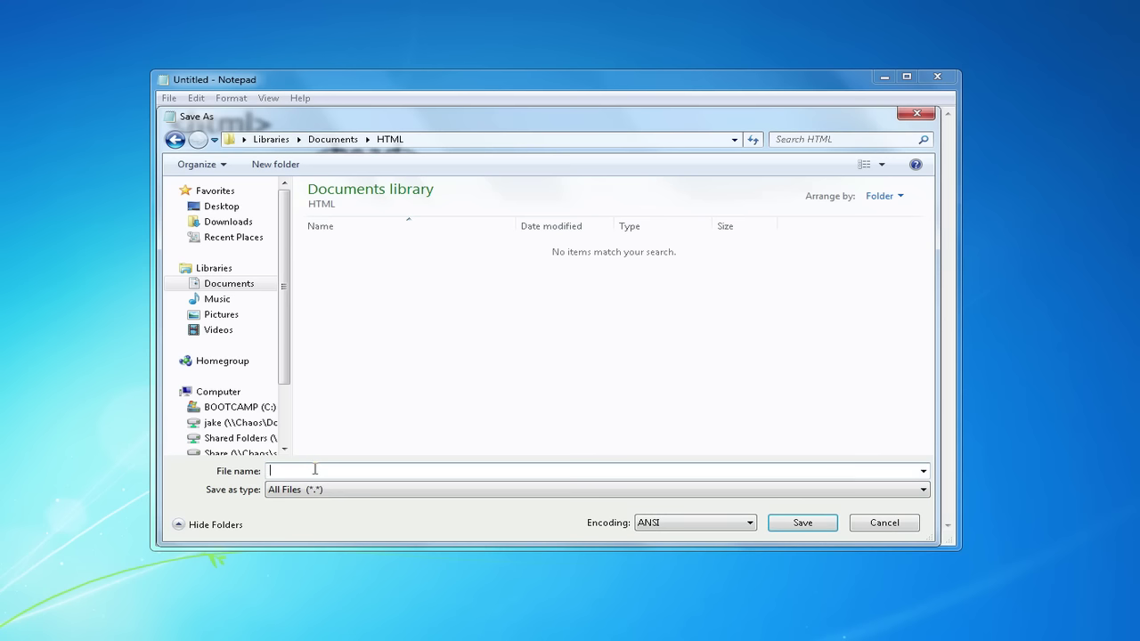
pyautogui.write('webpage.')
pyautogui.write('html')
pyautogui.press('Return')
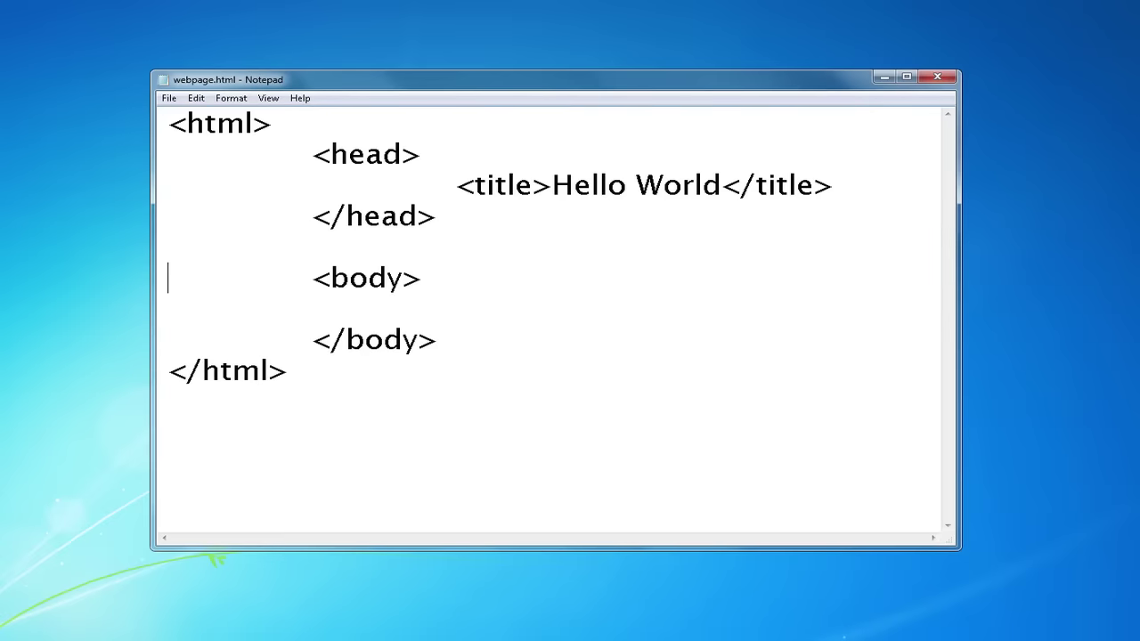
# Open webpage.html from Documents\HTML in Internet Explorer, then return to Notepad.
pyautogui.press('super')
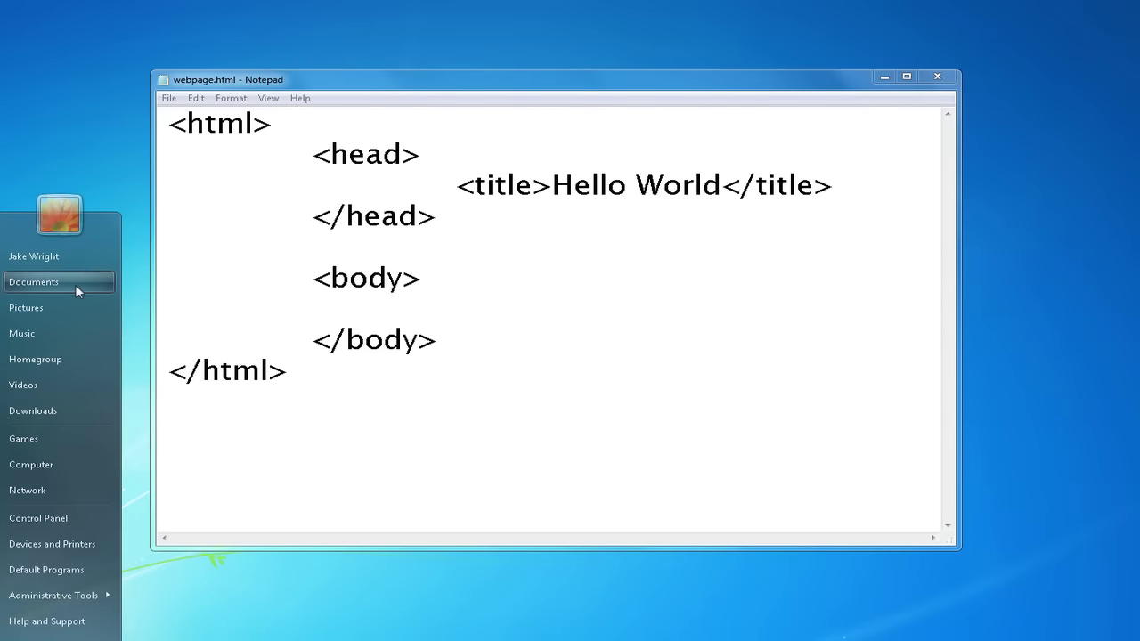
pyautogui.click(76, 285)
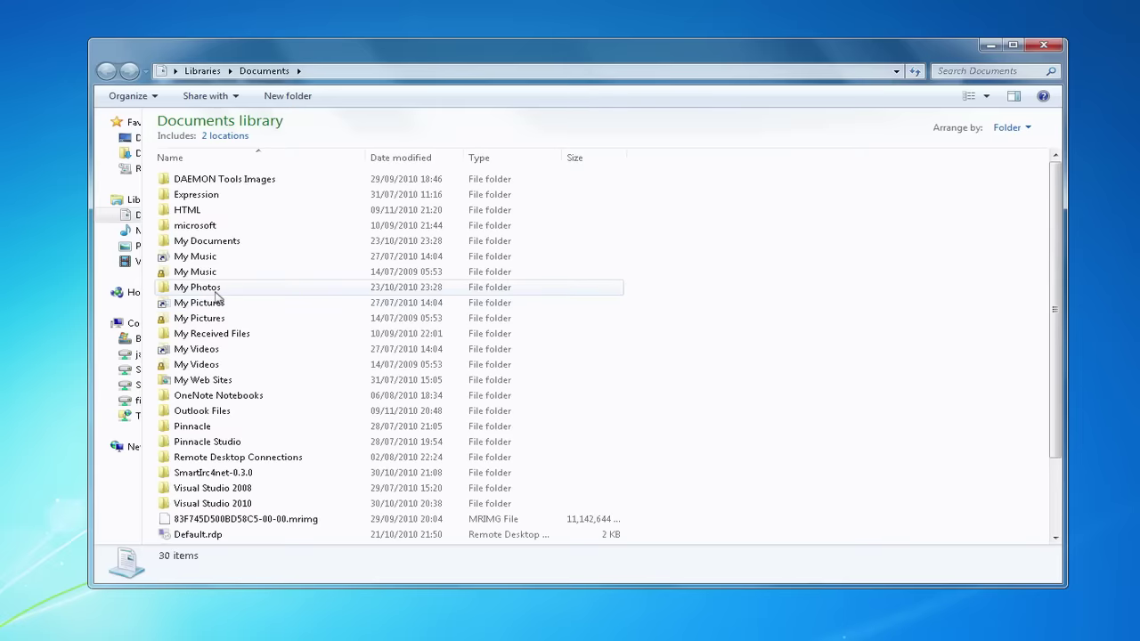
pyautogui.doubleClick(206, 211)
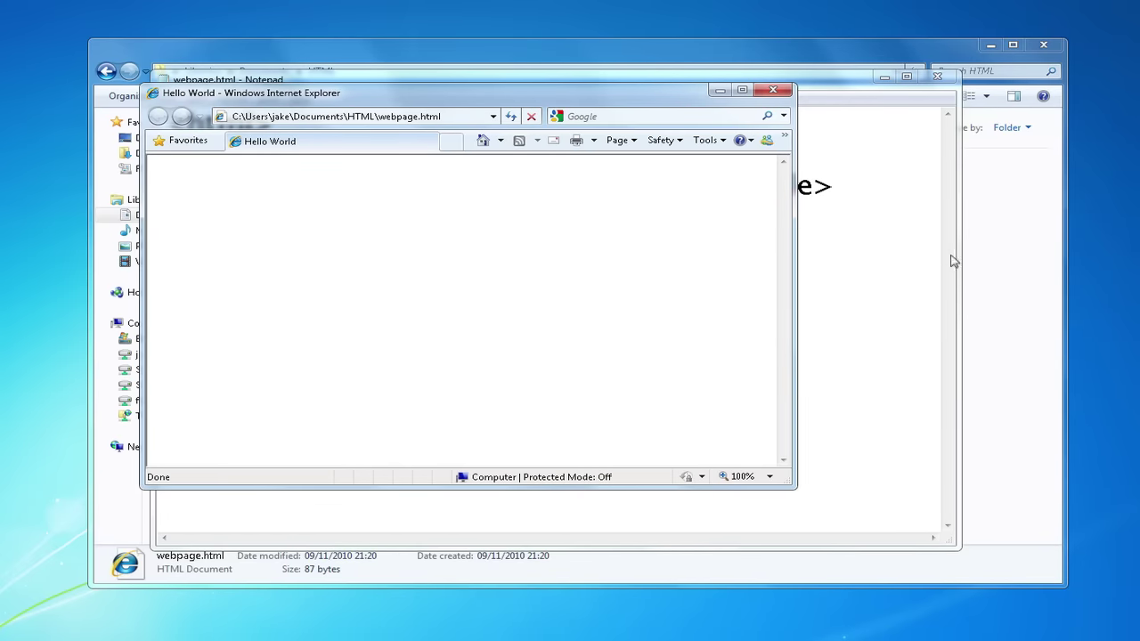
pyautogui.click(904, 253)
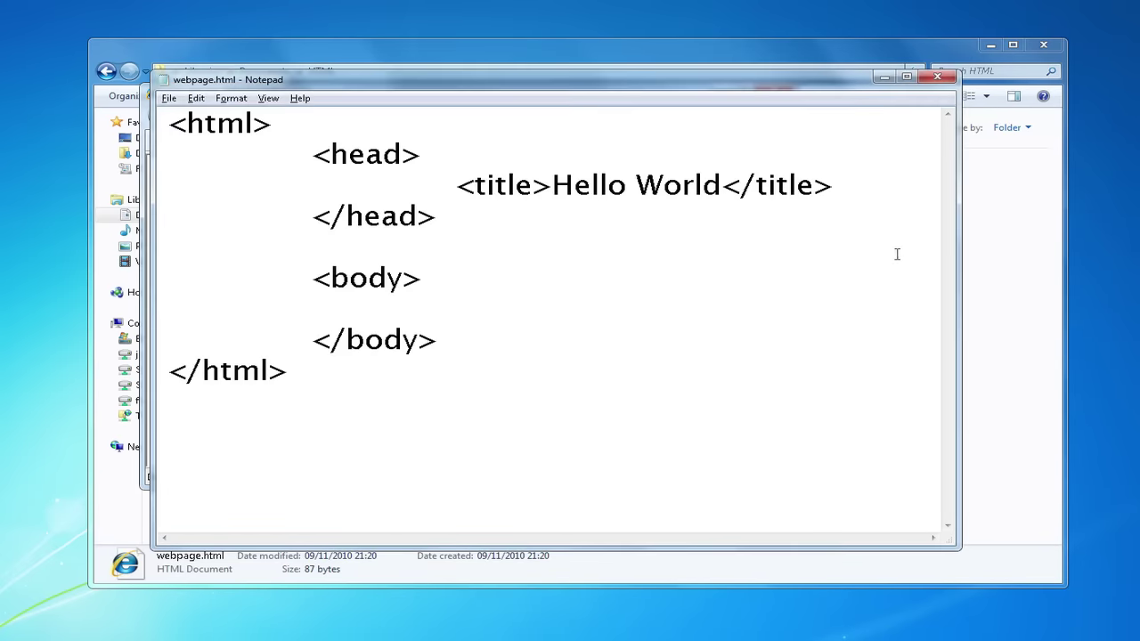
# Add an indented <h1>Hello World</h1> heading inside the body and preview it in the browser.
pyautogui.click(513, 315)
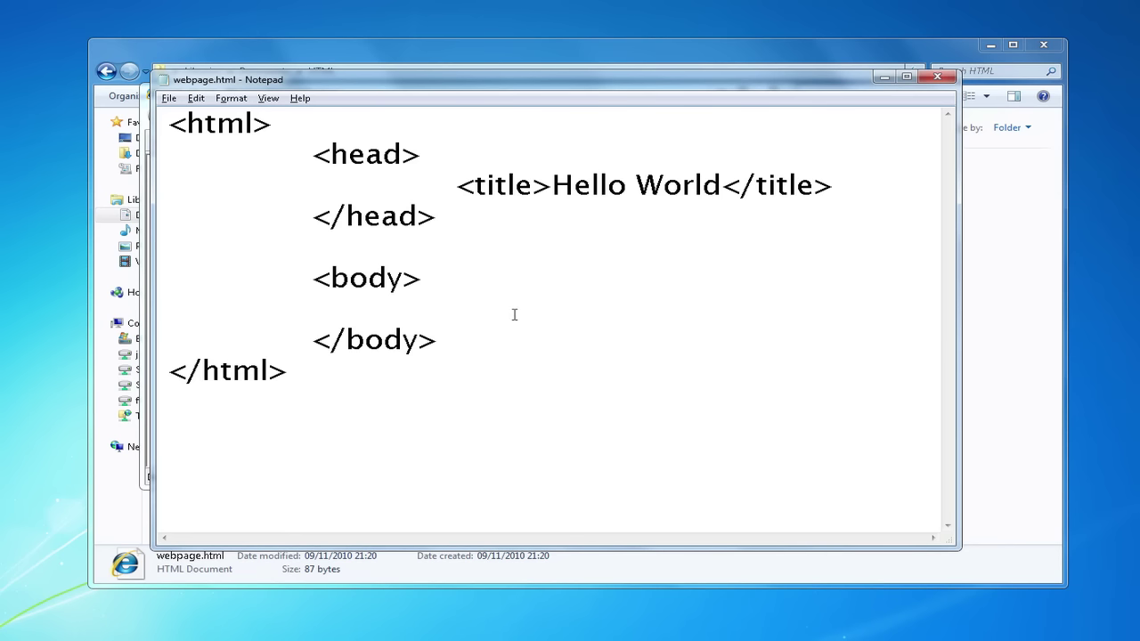
pyautogui.press('Tab')
pyautogui.press('Tab')
pyautogui.write('<h1>')
pyautogui.write('>')
pyautogui.press('BackSpace')
pyautogui.write('<h/1')
pyautogui.press('BackSpace')
pyautogui.press('BackSpace')
pyautogui.press('BackSpace')
pyautogui.write('/h1>')
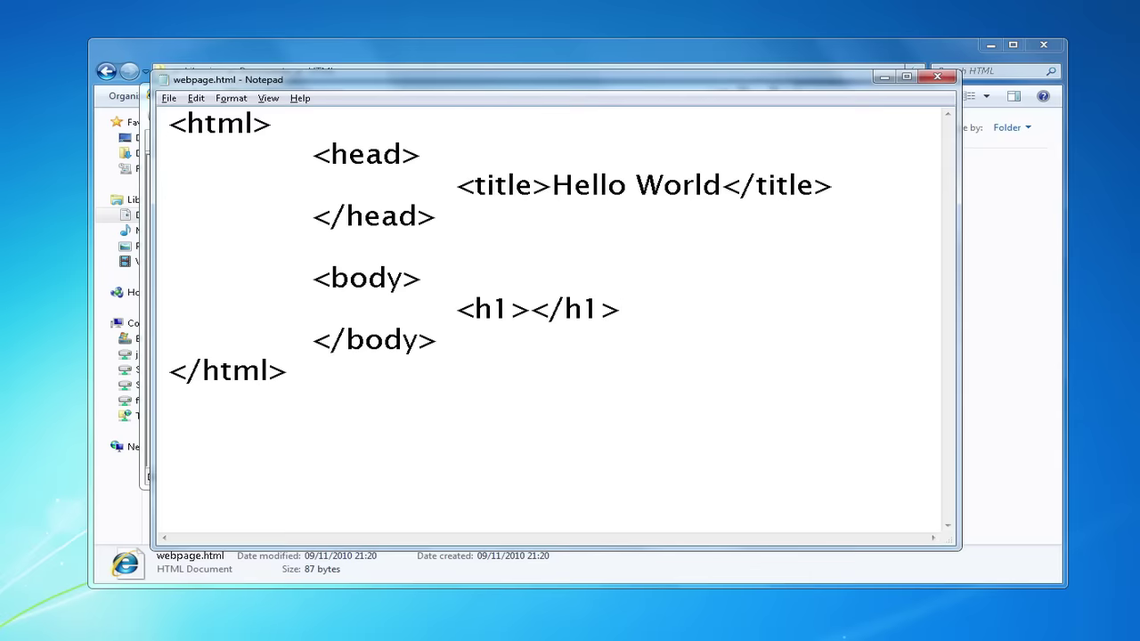
pyautogui.press('Left')
pyautogui.press('Left')
pyautogui.press('Left')
pyautogui.press('Left')
pyautogui.press('Left')
pyautogui.write('Hello World')
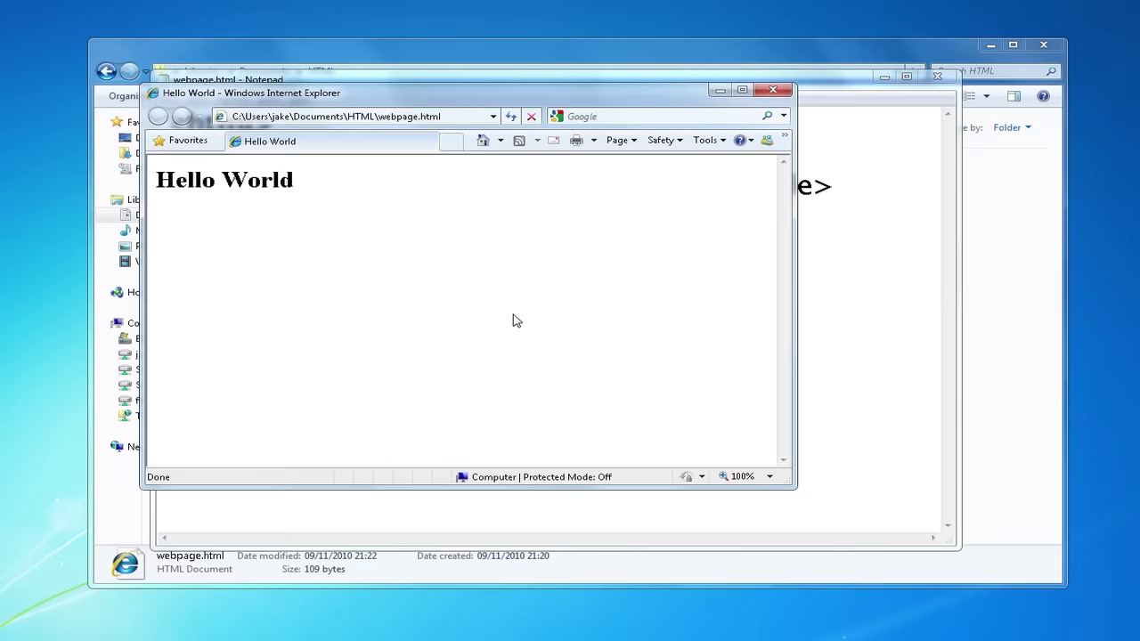
pyautogui.hotkey('alt', 'Tab')
pyautogui.press('Right')
pyautogui.press('Right')
pyautogui.press('Right')
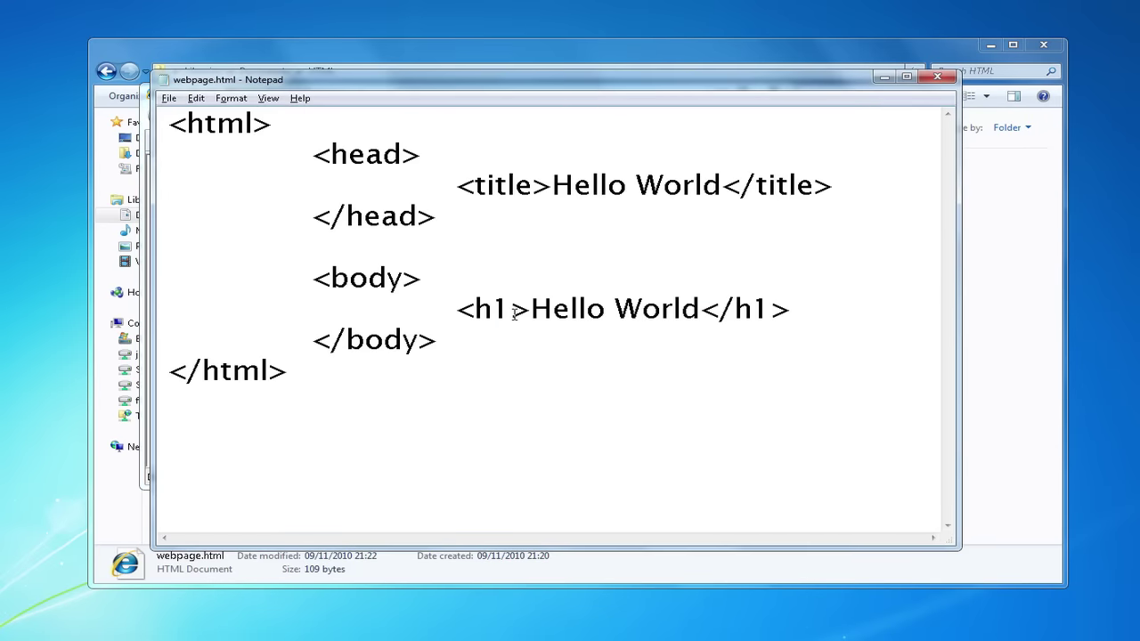
# Add <p>This is my first webpage.</p> below the heading, save, and preview it.
pyautogui.press('Return')
pyautogui.press('Tab')
pyautogui.press('Tab')
pyautogui.press('BackSpace')
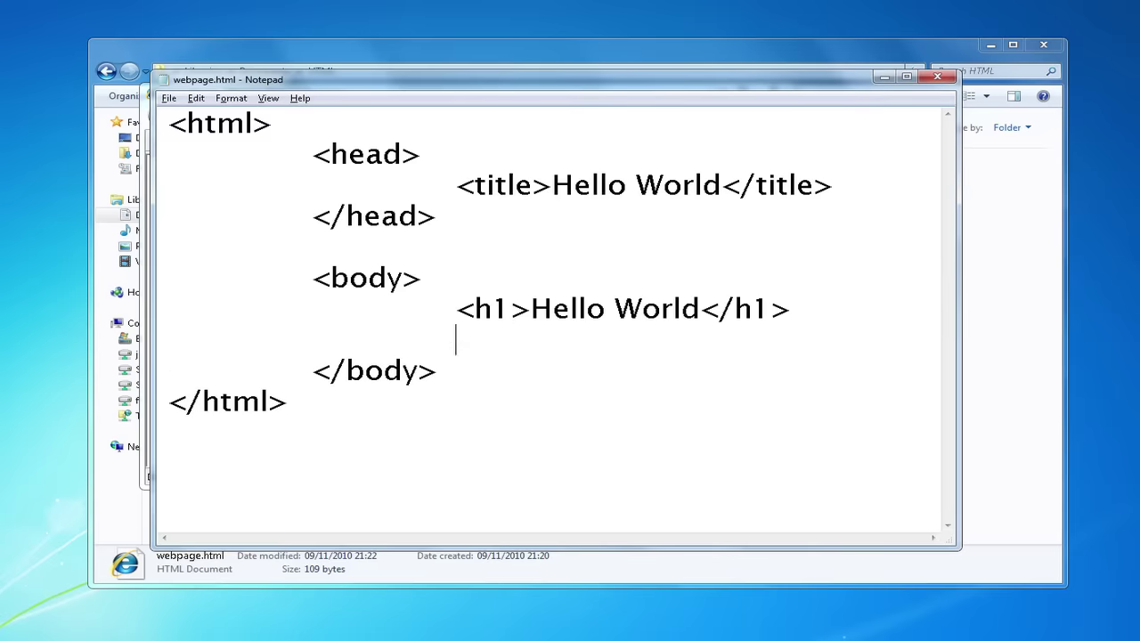
pyautogui.write('<p>')
pyautogui.write('</p>')
pyautogui.press('Left')
pyautogui.press('Left')
pyautogui.press('Left')
pyautogui.press('Left')
pyautogui.write('This is my first webpage.')
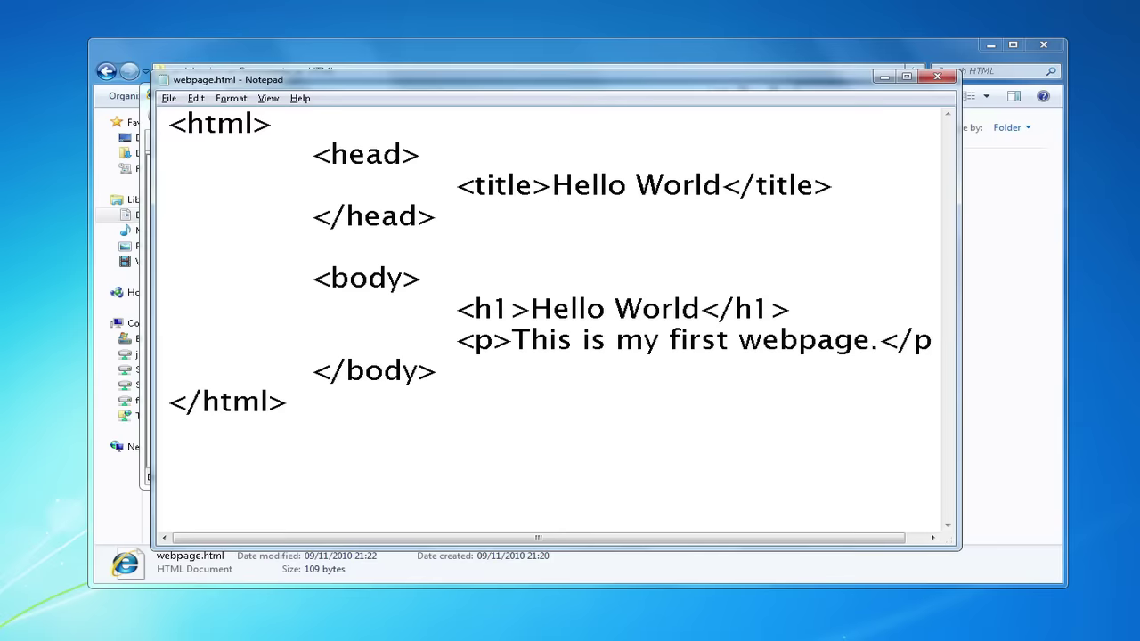
pyautogui.hotkey('ctrl', 's')
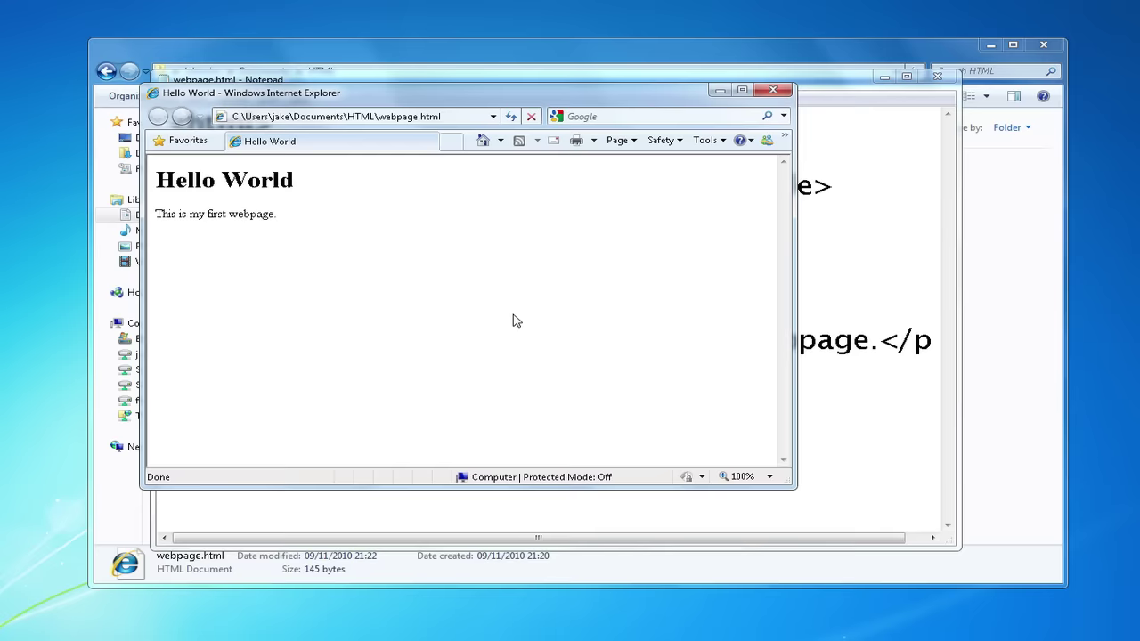
pyautogui.hotkey('alt', 'Tab')
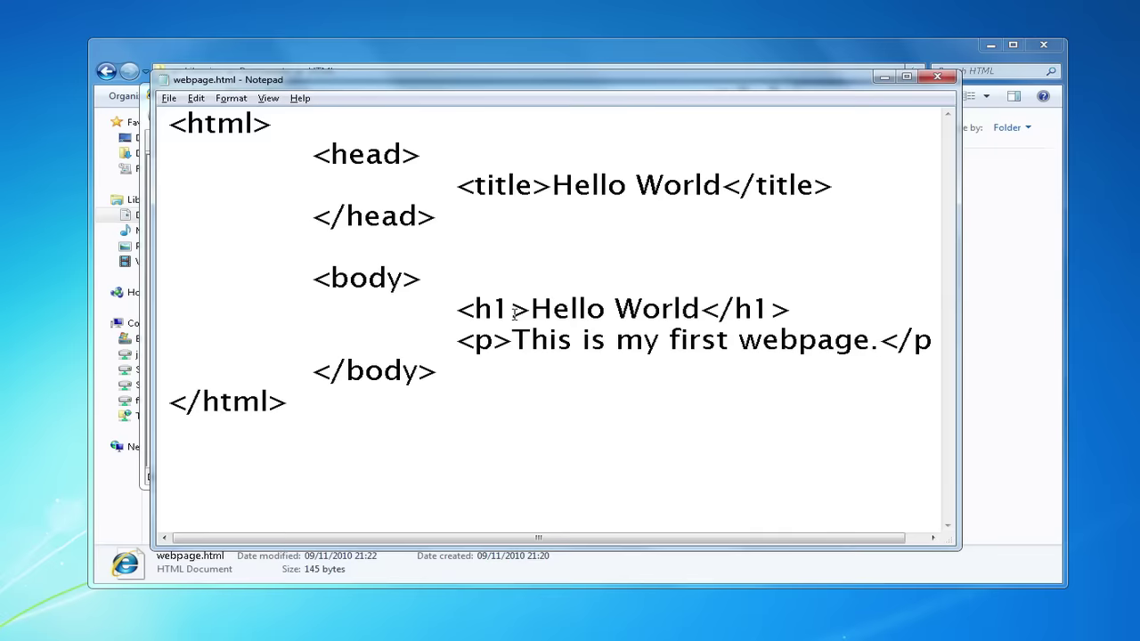
# Add a second paragraph, <p>Another paragraph.</p>, below the first.
pyautogui.press('Return')
pyautogui.press('Tab')
pyautogui.write('<p></p')
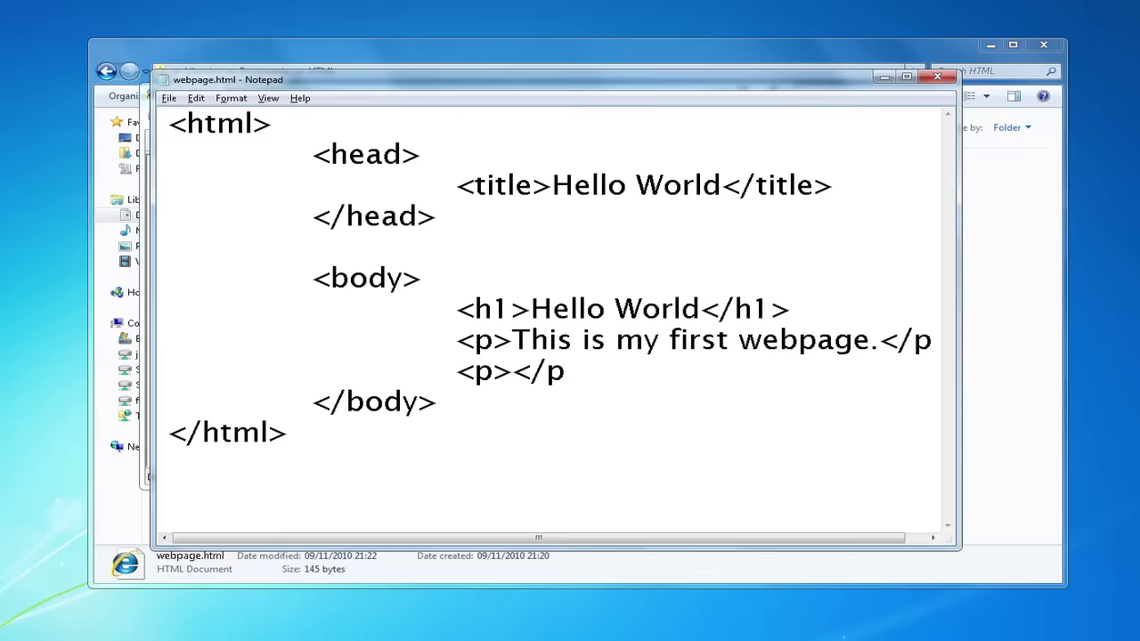
pyautogui.write('>')
pyautogui.press('Left')
pyautogui.press('Left')
pyautogui.press('Left')
pyautogui.press('Left')
pyautogui.write('Another paragraph.')
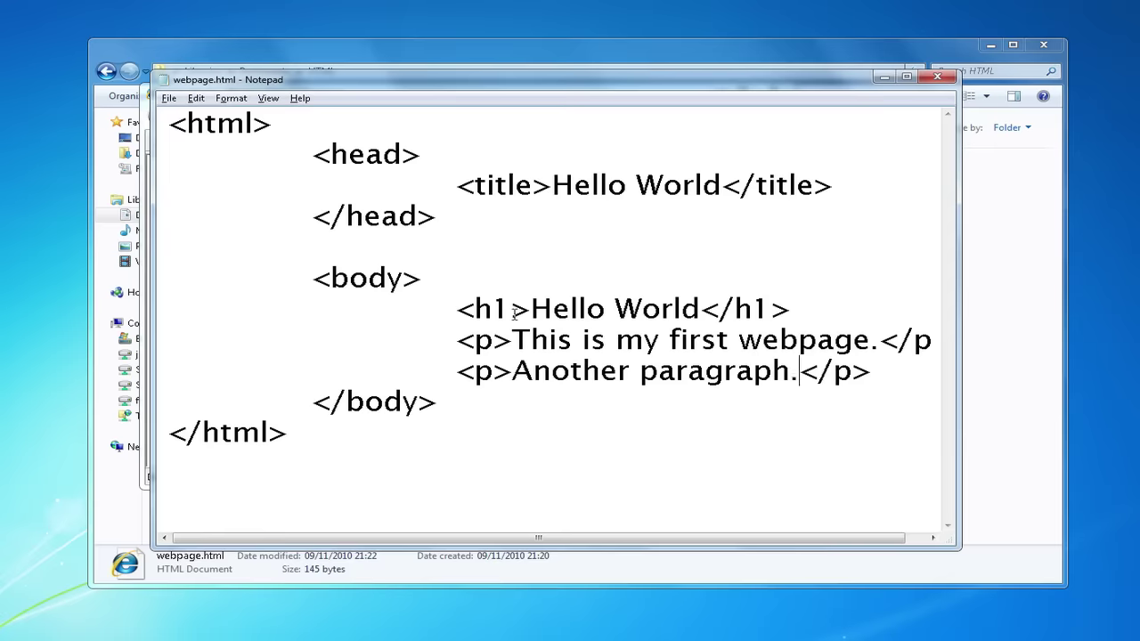
# Save the page, refresh Internet Explorer with F5, and bring the HTML folder forward.
pyautogui.hotkey('ctrl', 's')
pyautogui.hotkey('alt', 'Tab')
pyautogui.press('F5')
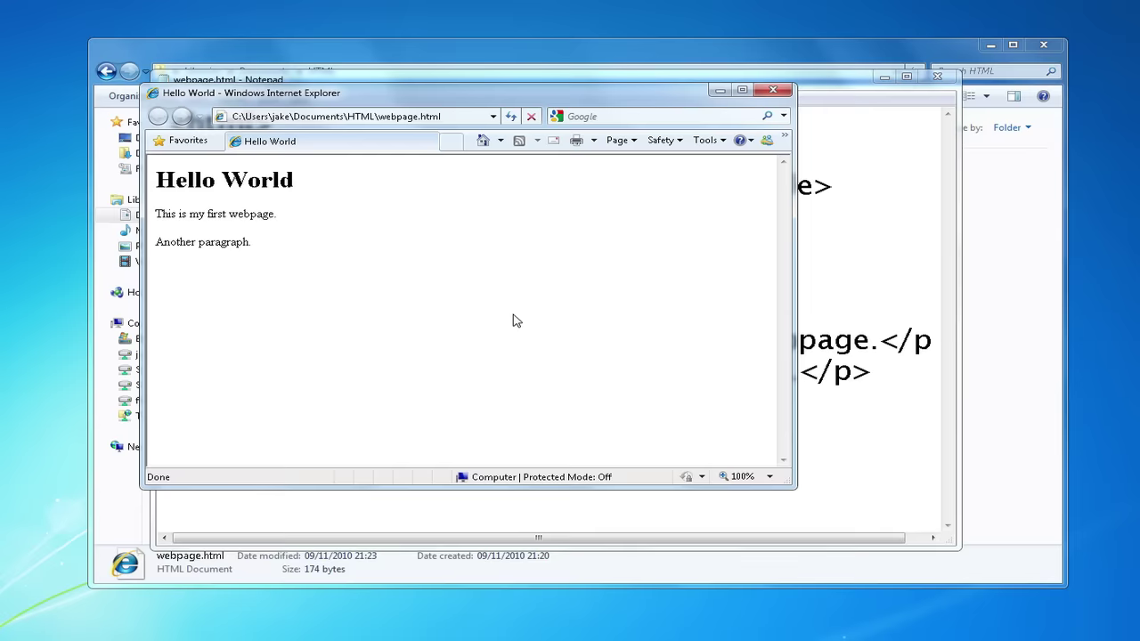
pyautogui.hotkey('alt', 'Tab')
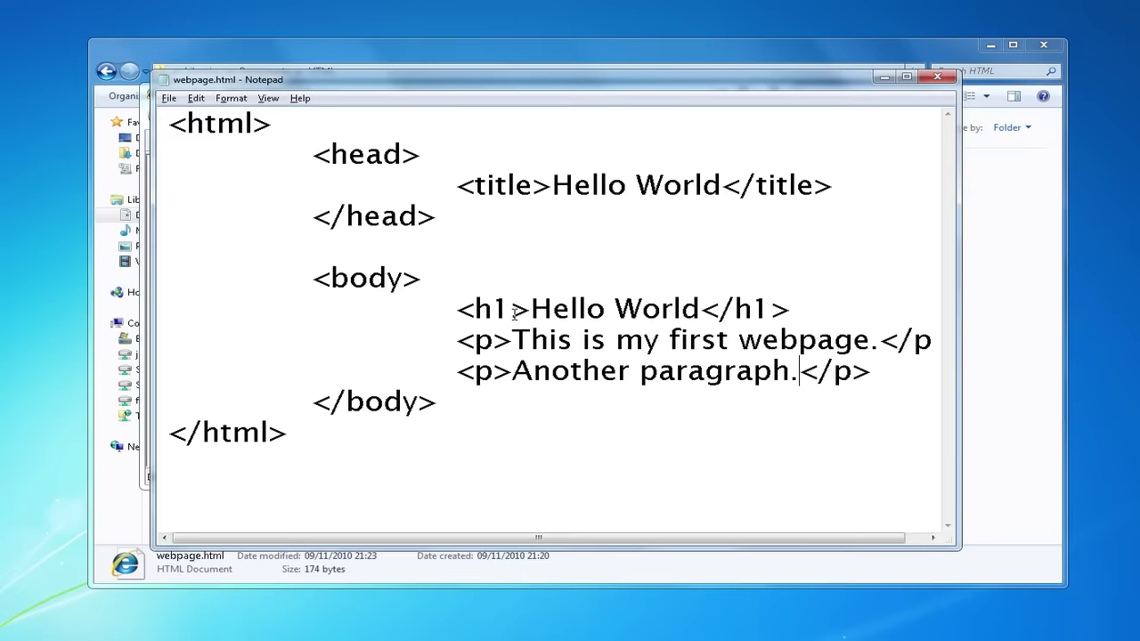
pyautogui.click(1002, 198)
# Create a new bitmap image named image.bmp in the HTML folder.
pyautogui.rightClick(279, 232)
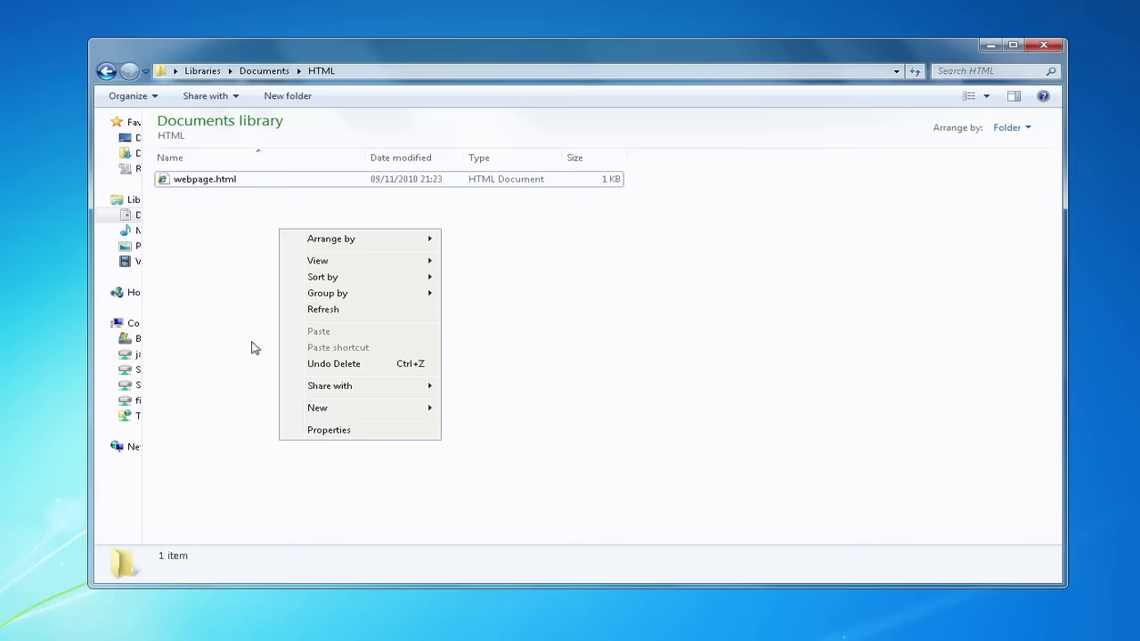
pyautogui.moveTo(318, 407)
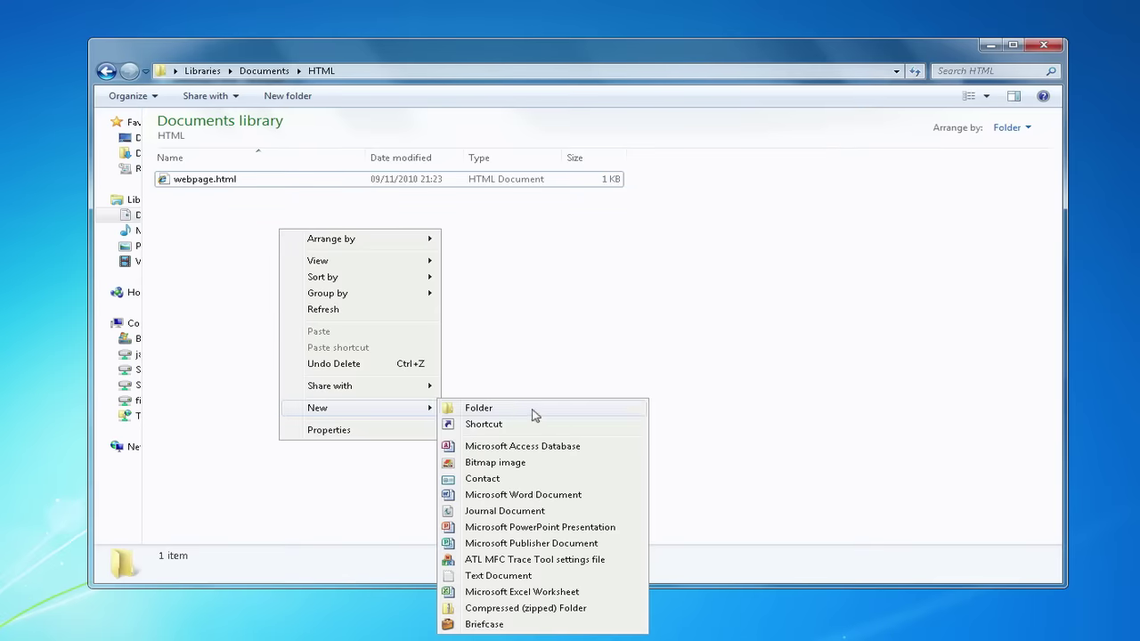
pyautogui.click(532, 462)
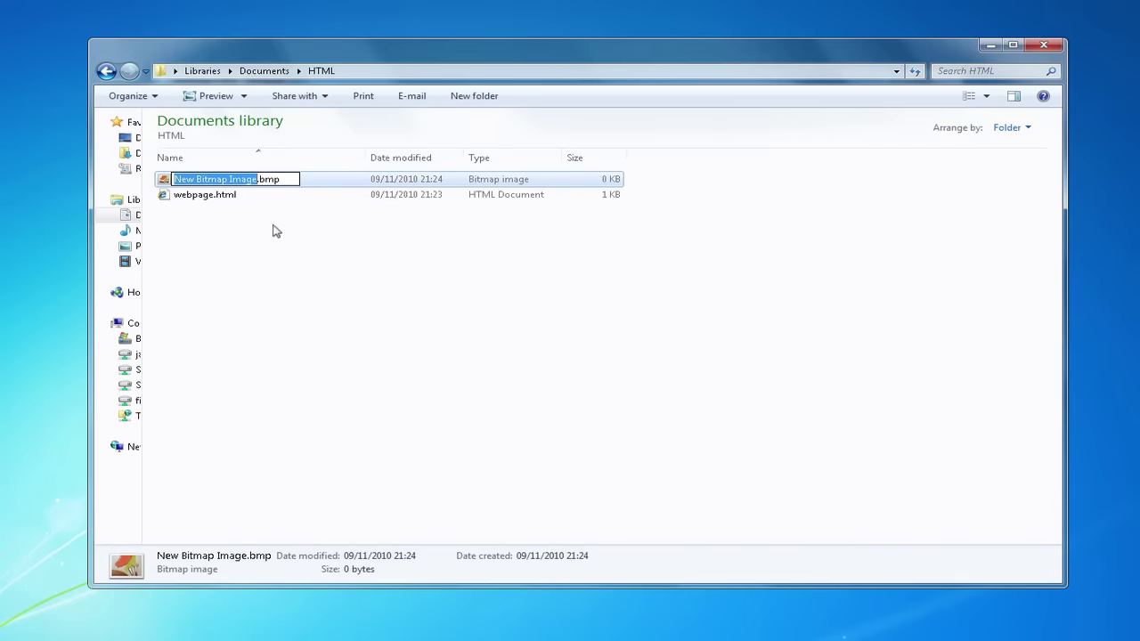
pyautogui.write('image')
pyautogui.press('Return')
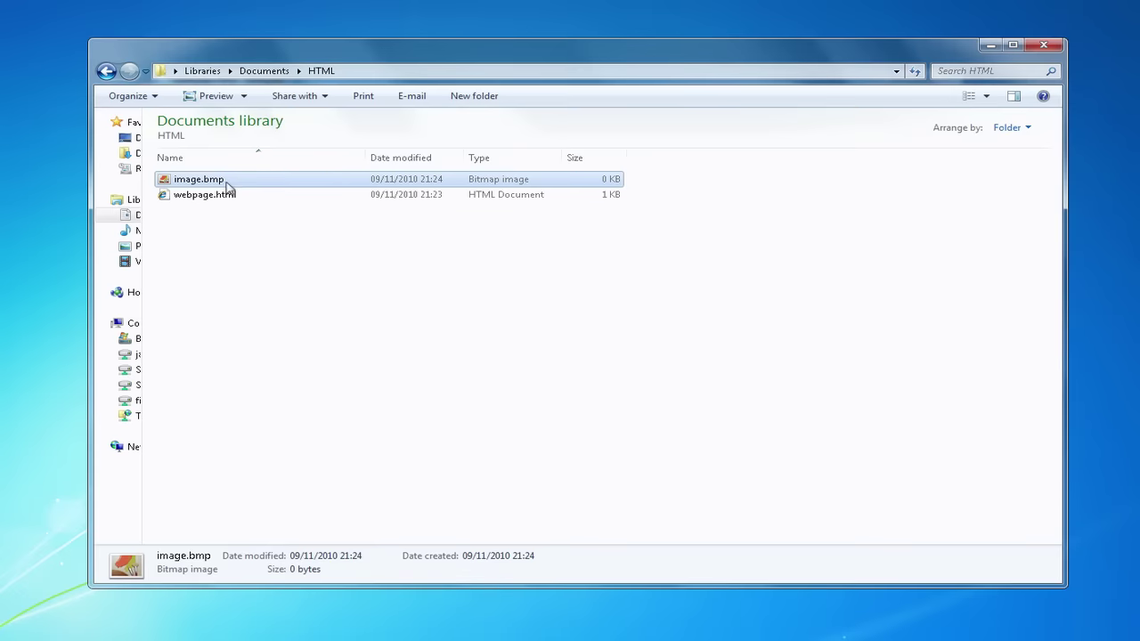
# Draw a black zigzag on image.bmp in Paint, save it, and return to Notepad.
pyautogui.rightClick(223, 181)
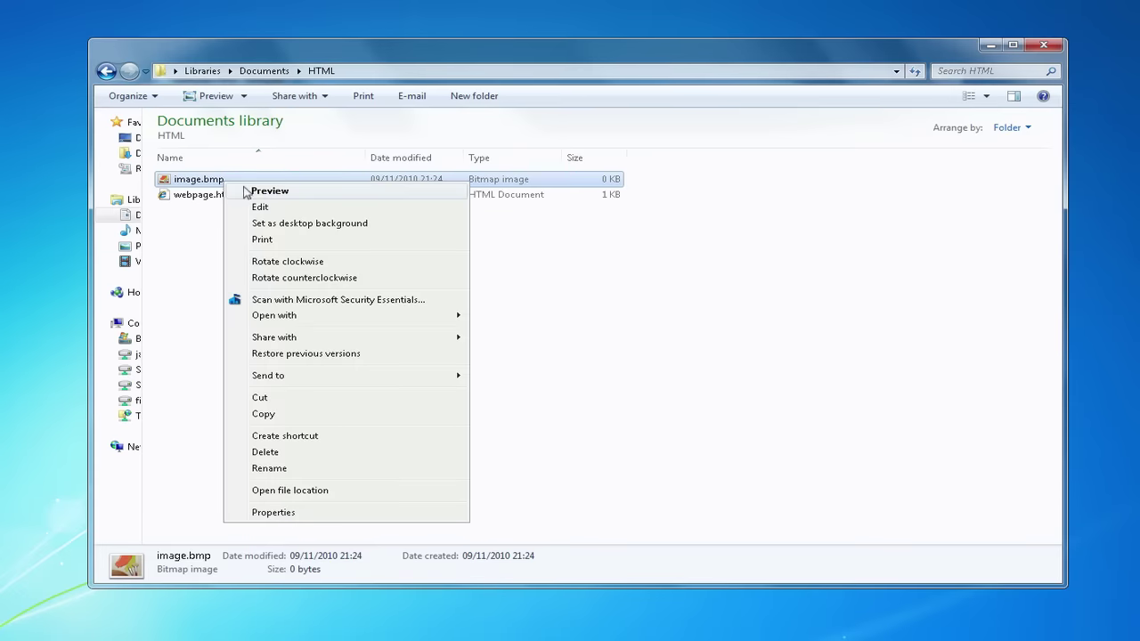
pyautogui.click(267, 209)
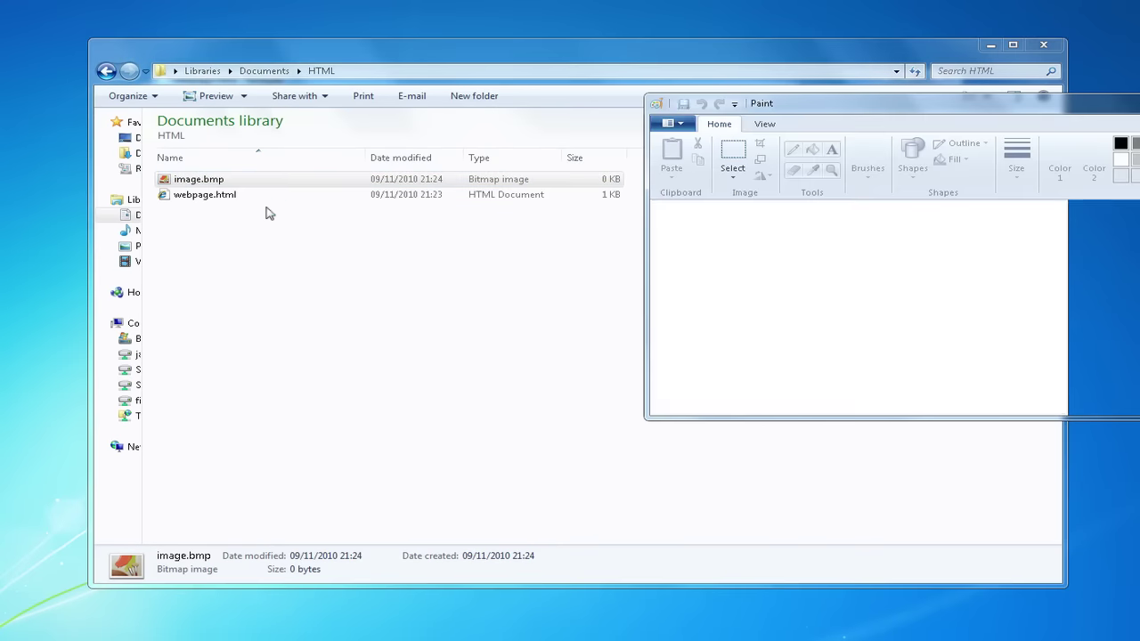
pyautogui.moveTo(742, 249)
pyautogui.mouseDown()
pyautogui.moveTo(948, 229)
pyautogui.moveTo(677, 282)
pyautogui.moveTo(1126, 285)
pyautogui.moveTo(979, 356)
pyautogui.moveTo(816, 251)
pyautogui.moveTo(841, 290)
pyautogui.moveTo(961, 292)
pyautogui.moveTo(1104, 269)
pyautogui.moveTo(1081, 289)
pyautogui.moveTo(1130, 311)
pyautogui.mouseUp()
pyautogui.hotkey('ctrl', 's')
pyautogui.hotkey('alt', 'F4')
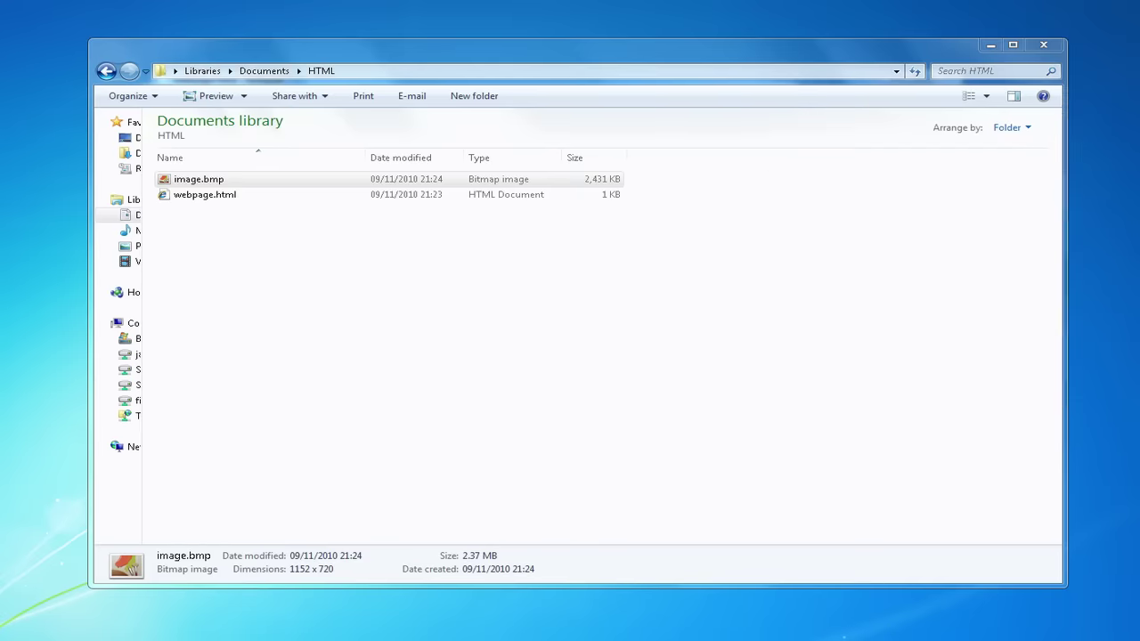
pyautogui.click(307, 303)
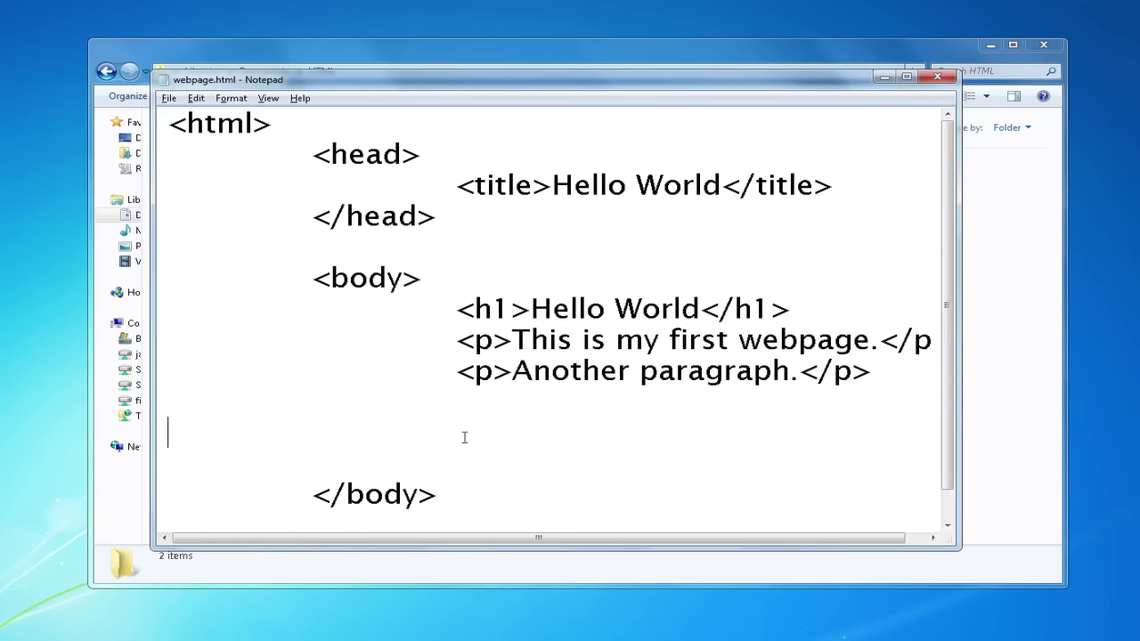
# Start an indented img tag below the paragraphs with src="image.bmp".
pyautogui.press('Tab')
pyautogui.write('<img')
pyautogui.write('>')
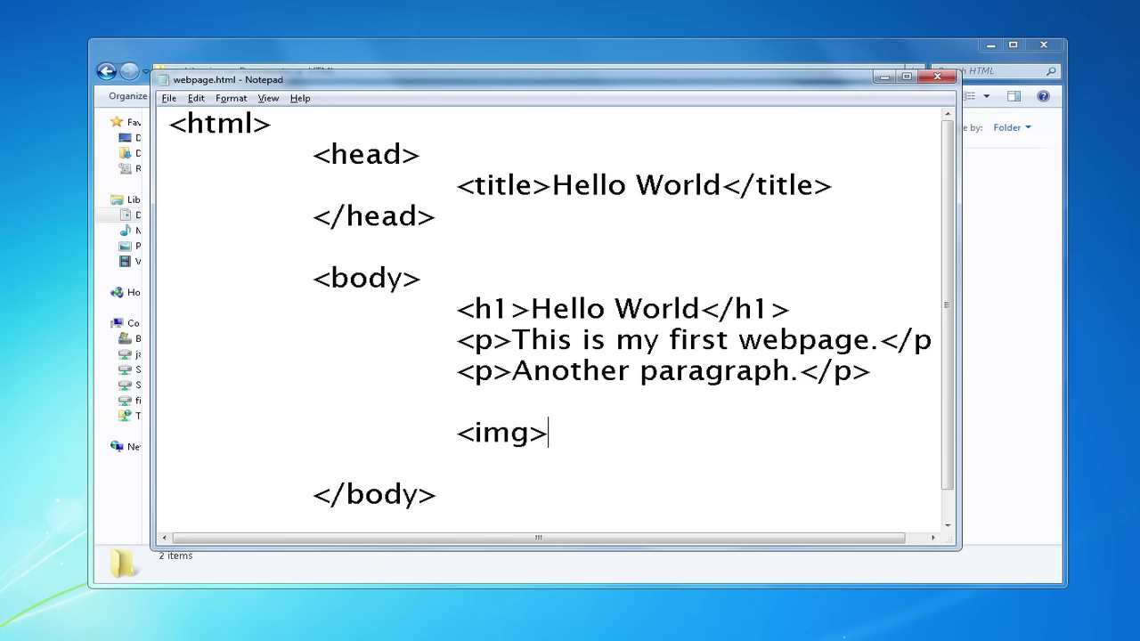
pyautogui.press('BackSpace')
pyautogui.write('src')
pyautogui.write('=')
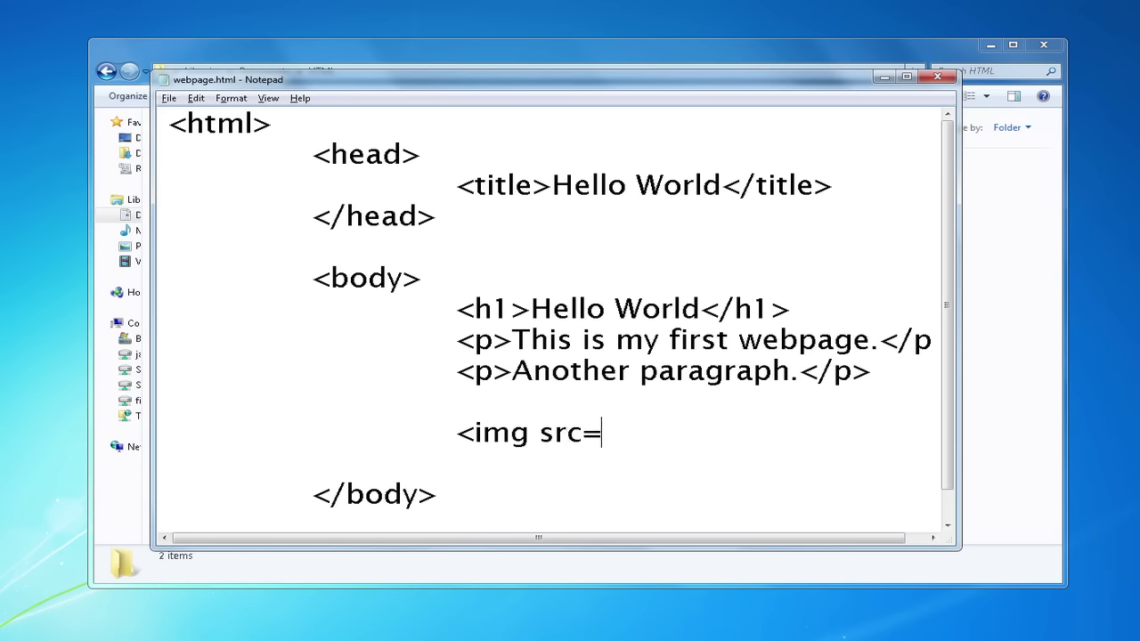
pyautogui.write('""')
pyautogui.press('Left')
pyautogui.write('image.')
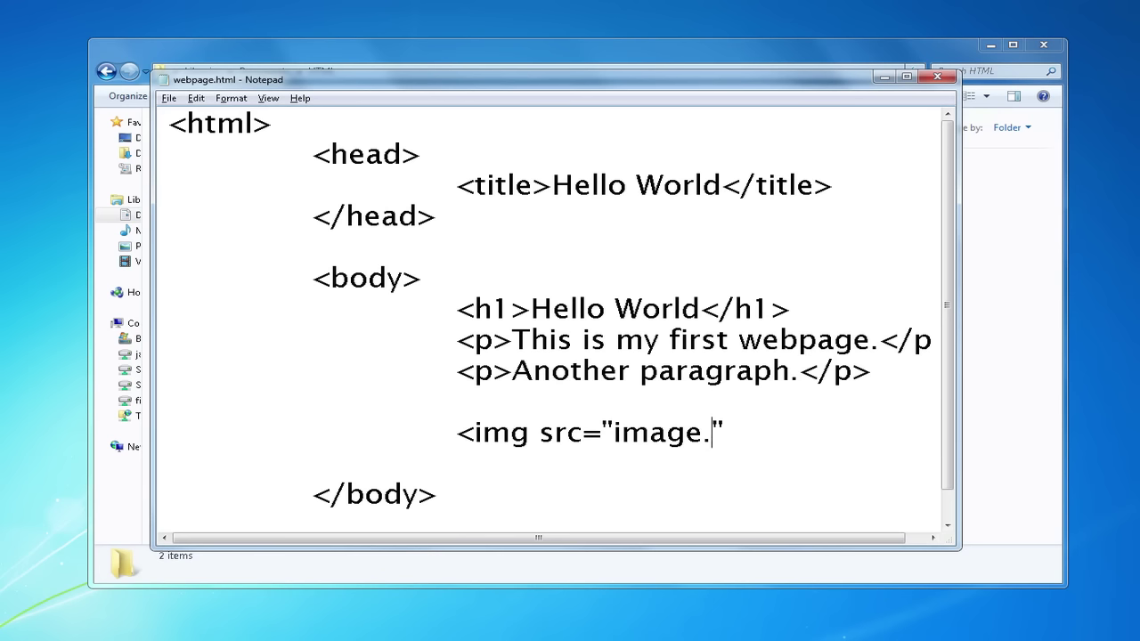
pyautogui.write('bmp')
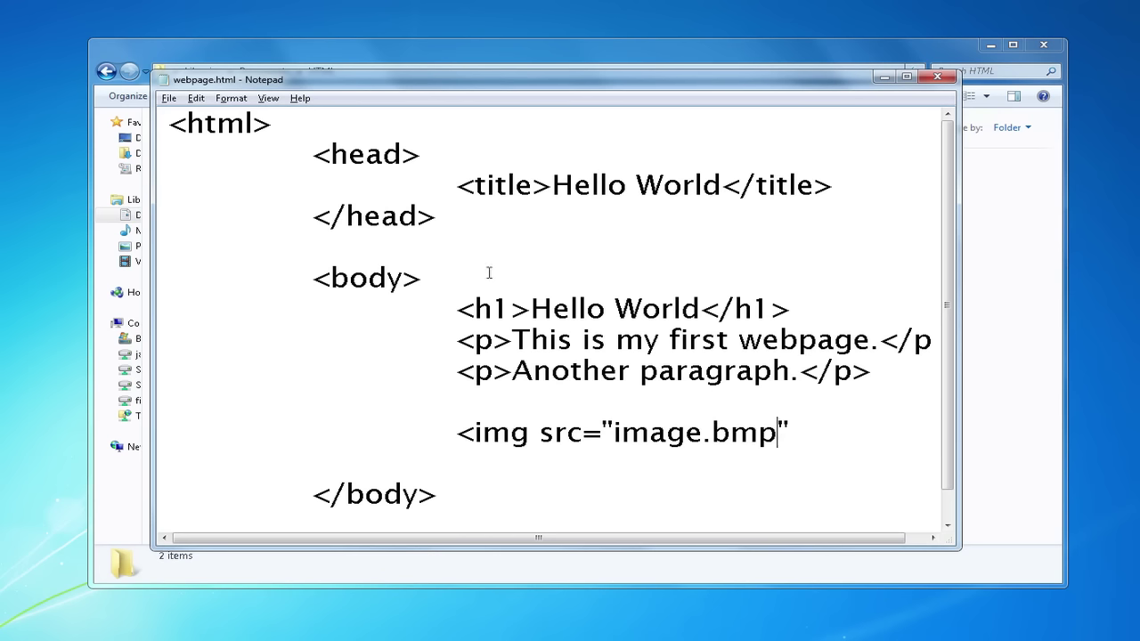
# Try folder prefixes in the src path, then remove them so it reads just image.bmp.
pyautogui.press('Left')
pyautogui.press('Left')
pyautogui.press('Left')
pyautogui.press('Left')
pyautogui.press('Left')
pyautogui.press('Left')
pyautogui.press('Left')
pyautogui.press('Left')
pyautogui.write('c:\\')
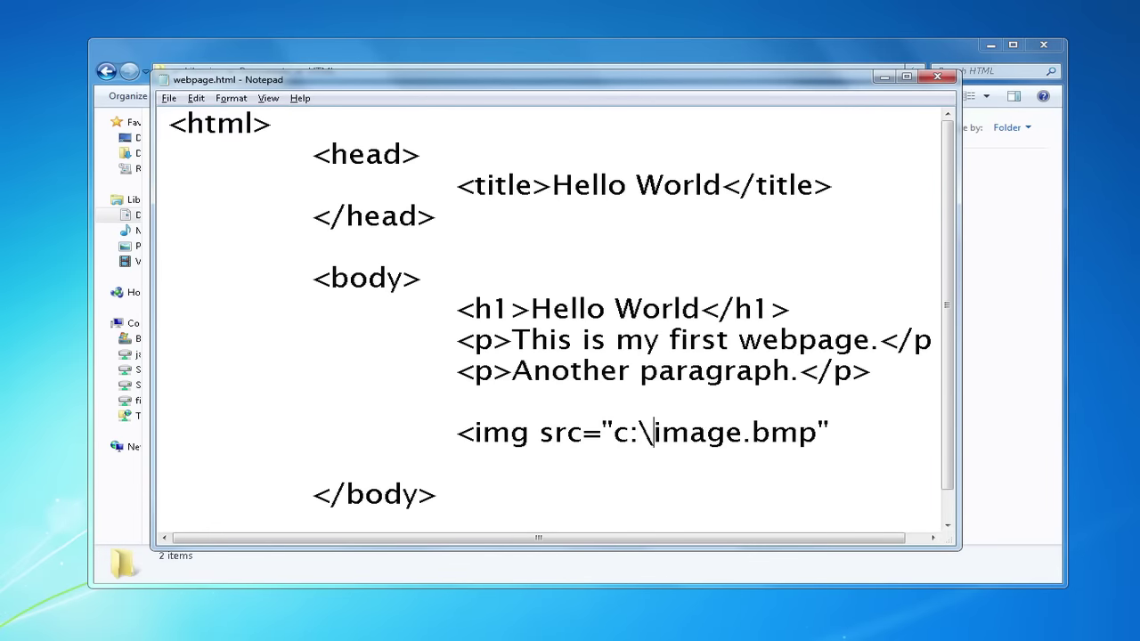
pyautogui.write('documents')
pyautogui.press('BackSpace')
pyautogui.press('BackSpace')
pyautogui.press('BackSpace')
pyautogui.press('BackSpace')
pyautogui.press('BackSpace')
pyautogui.press('BackSpace')
pyautogui.press('BackSpace')
pyautogui.press('BackSpace')
pyautogui.press('BackSpace')
pyautogui.press('Right')
pyautogui.press('Left')
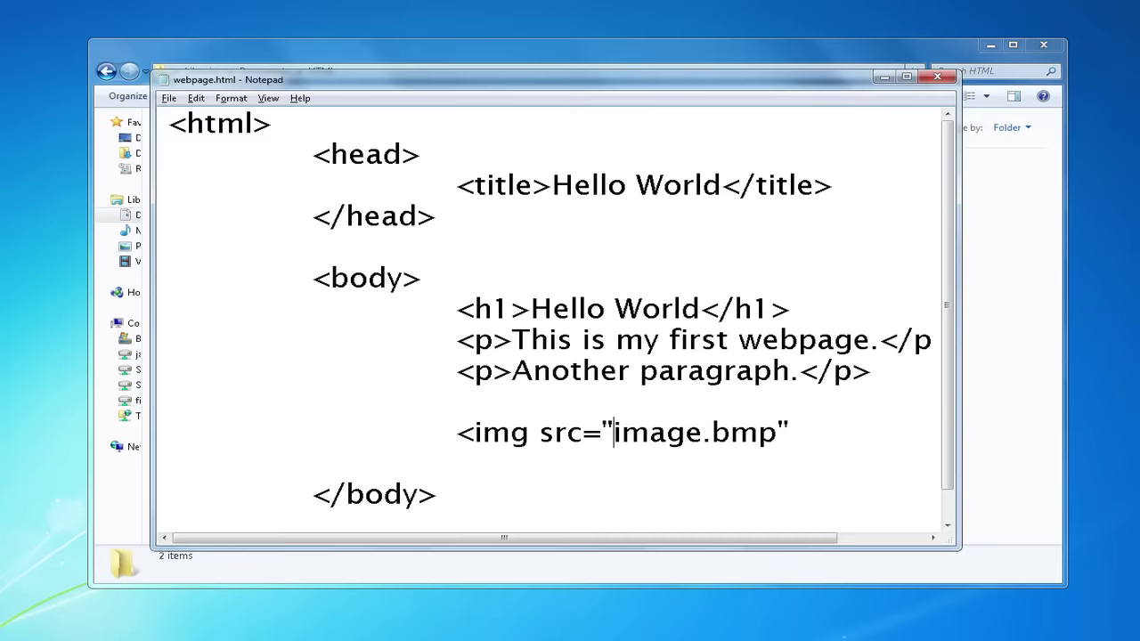
pyautogui.write('images/')
pyautogui.press('Left')
pyautogui.press('BackSpace')
pyautogui.press('BackSpace')
pyautogui.press('BackSpace')
pyautogui.press('BackSpace')
pyautogui.press('BackSpace')
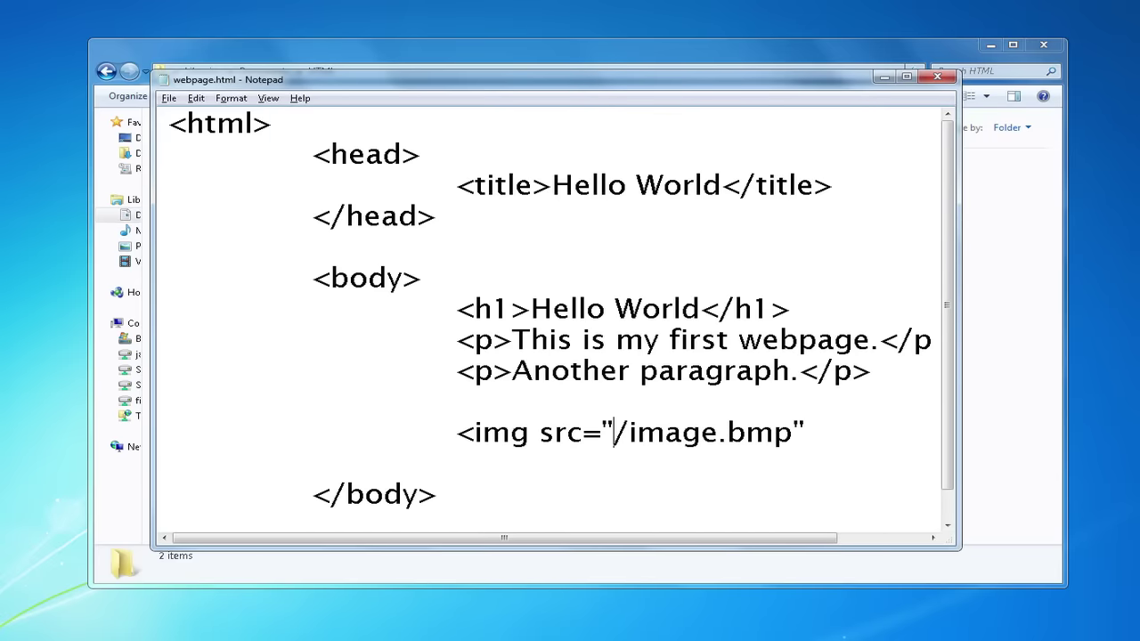
pyautogui.write('..')
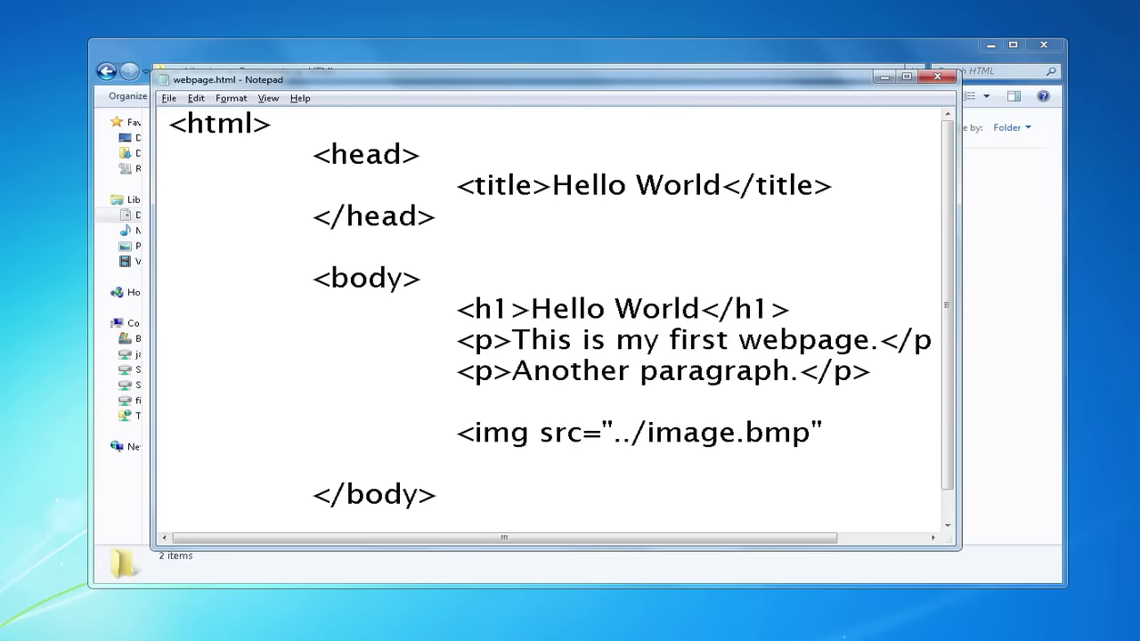
pyautogui.press('Right')
pyautogui.press('BackSpace')
pyautogui.press('BackSpace')
pyautogui.press('BackSpace')
pyautogui.press('End')
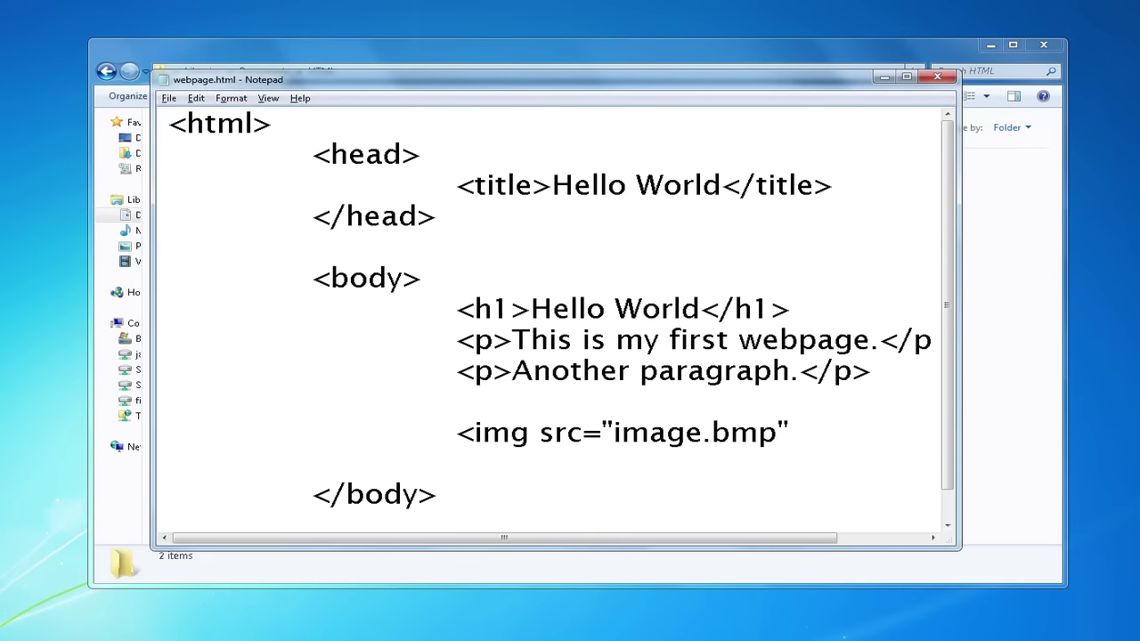
# Try and remove a width="50px" attribute, then self-close the img tag with " />".
pyautogui.write(' width=')
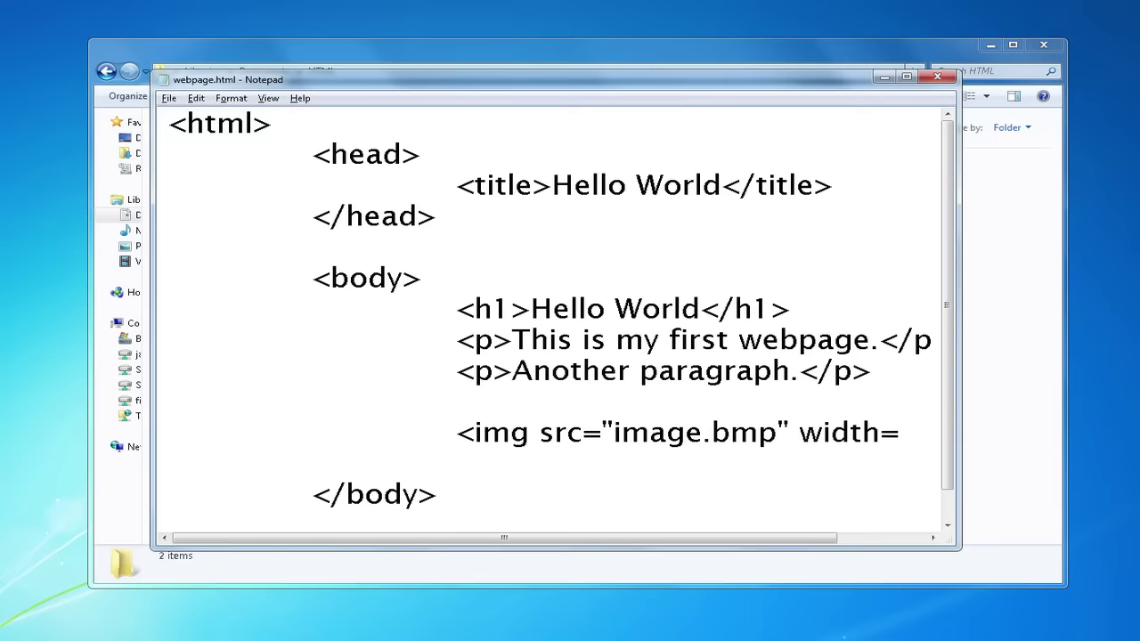
pyautogui.write('""')
pyautogui.press('Left')
pyautogui.write('50p')
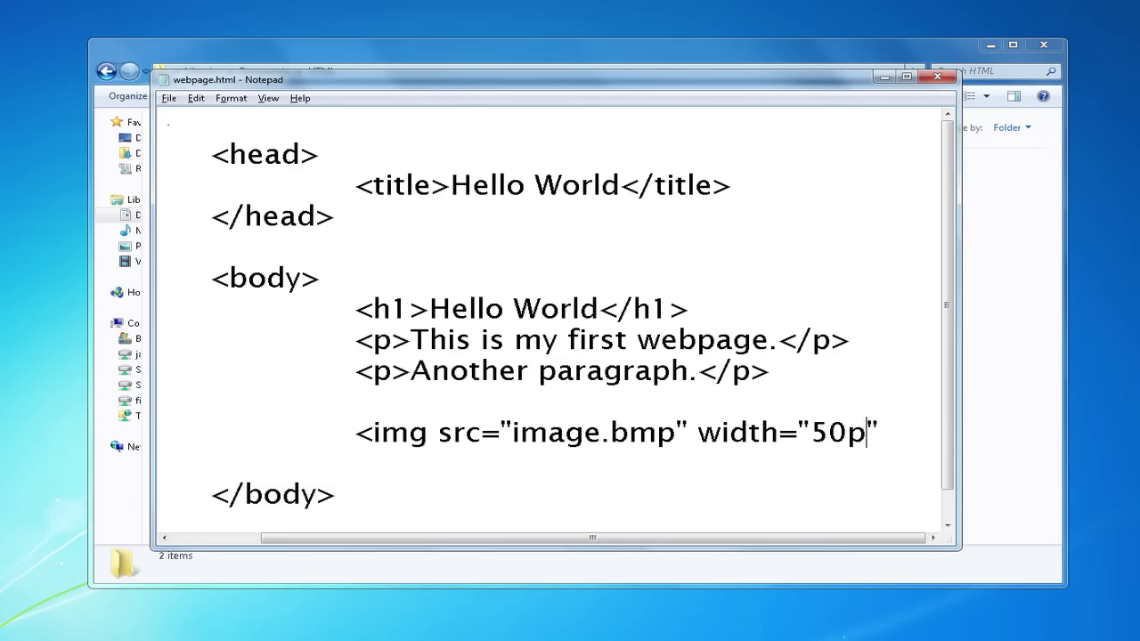
pyautogui.write('x')
pyautogui.press('BackSpace')
pyautogui.press('BackSpace')
pyautogui.press('BackSpace')
pyautogui.press('BackSpace')
pyautogui.press('BackSpace')
pyautogui.press('BackSpace')
pyautogui.press('BackSpace')
pyautogui.press('BackSpace')
pyautogui.press('BackSpace')
pyautogui.press('Delete')
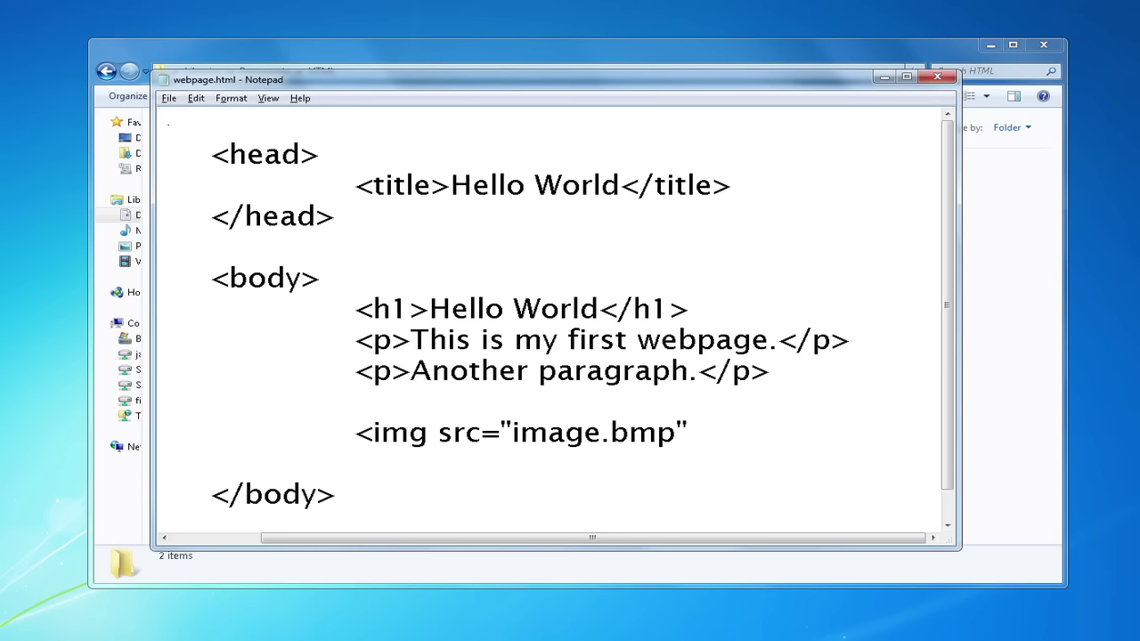
pyautogui.write('>')
pyautogui.press('Left')
pyautogui.write('/')
# Close the source window and reload webpage.html in Internet Explorer to show the image.
pyautogui.hotkey('alt', 'F4')
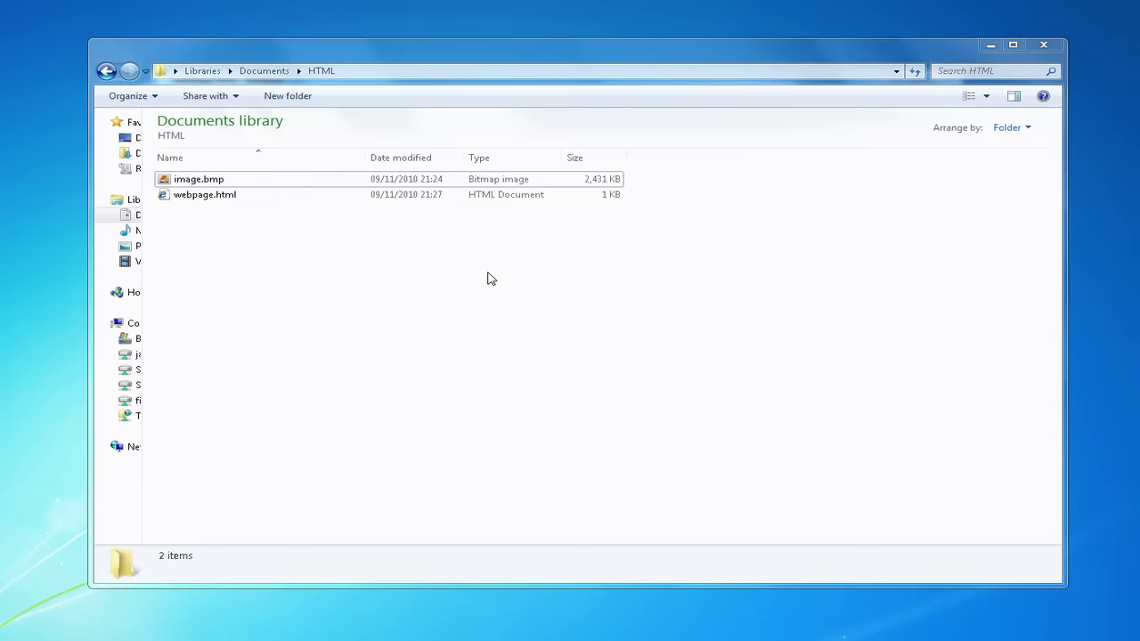
pyautogui.hotkey('alt', 'Tab')
pyautogui.hotkey('alt', 'Tab')
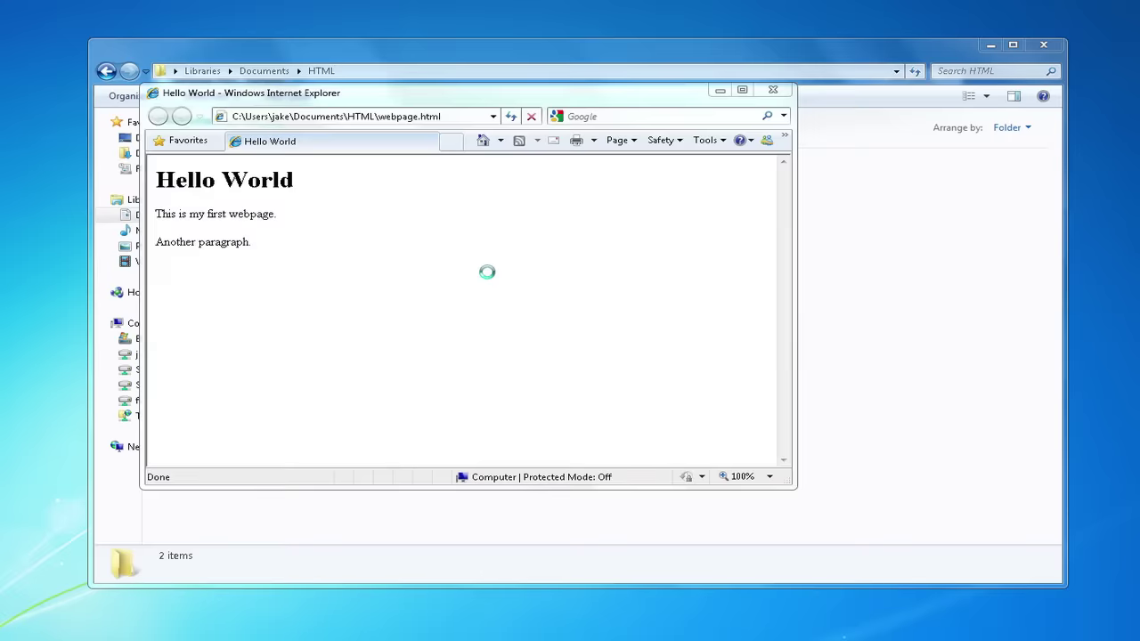
pyautogui.press('F5')
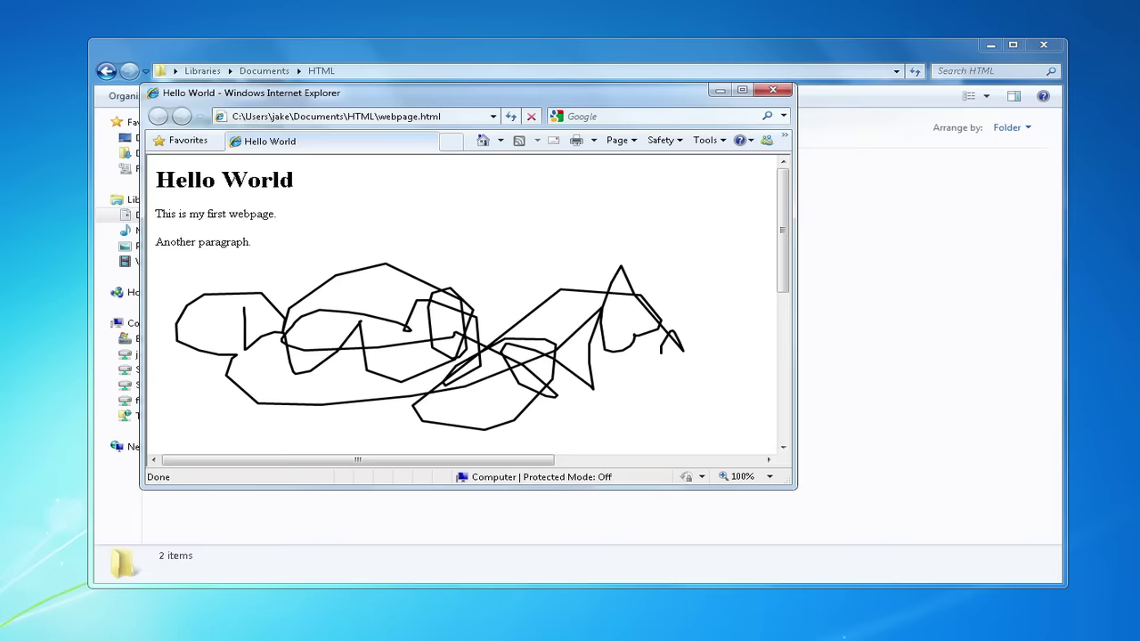
# Append "I hope you like it." to the first paragraph and check it in the browser.
pyautogui.hotkey('alt', 'Tab')
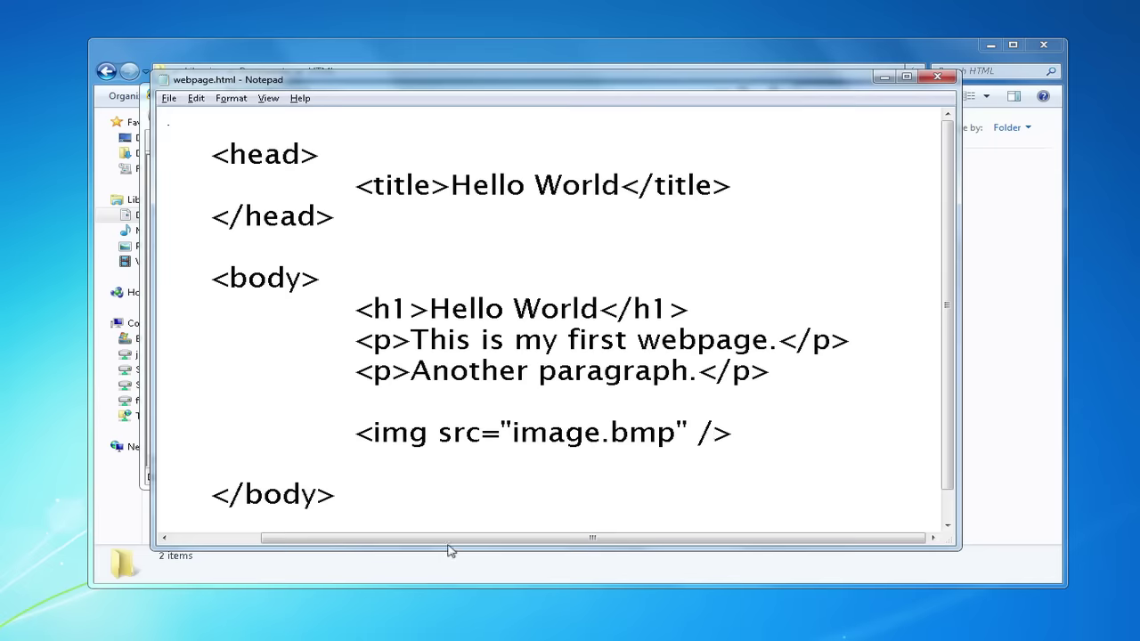
pyautogui.click(769, 339)
pyautogui.write('I ')
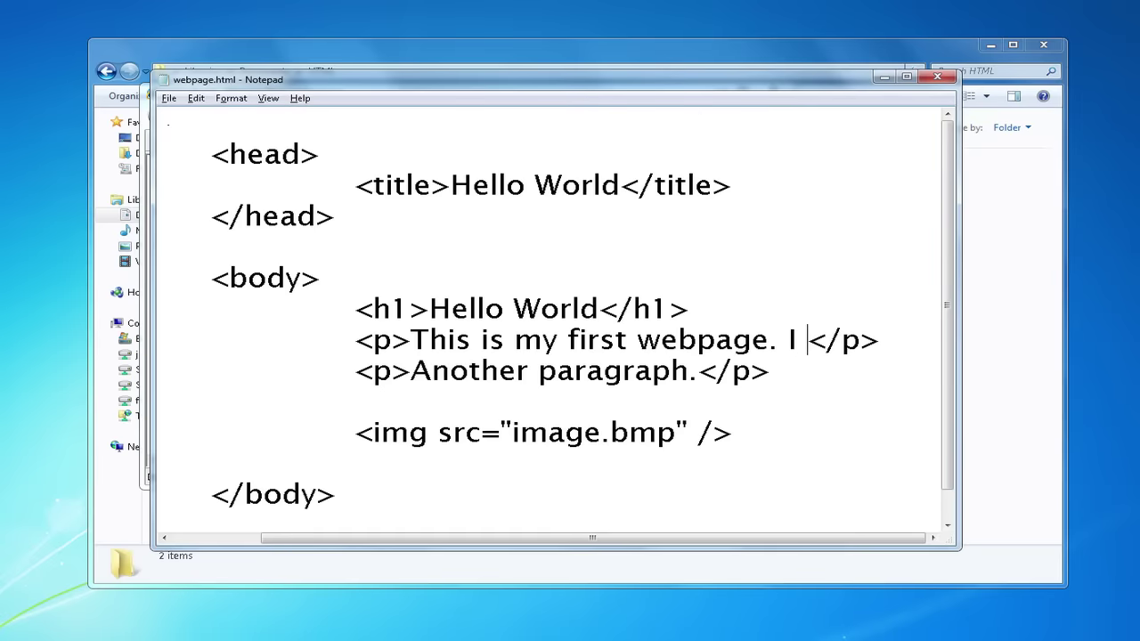
pyautogui.write('hope you like it.')
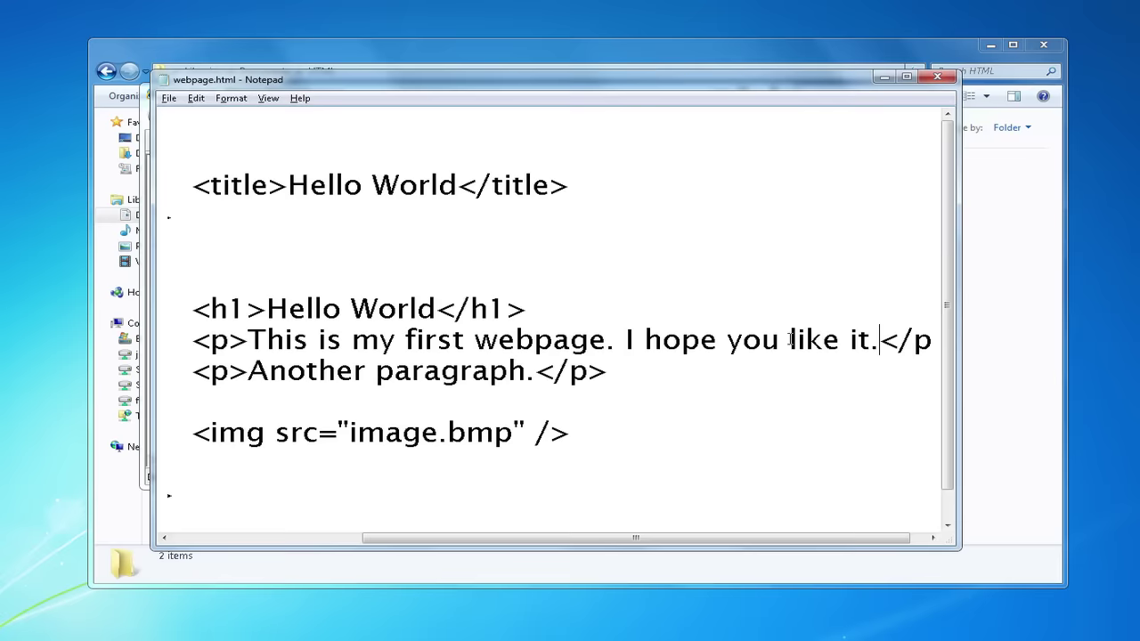
pyautogui.hotkey('alt', 'Tab')
pyautogui.press('F5')
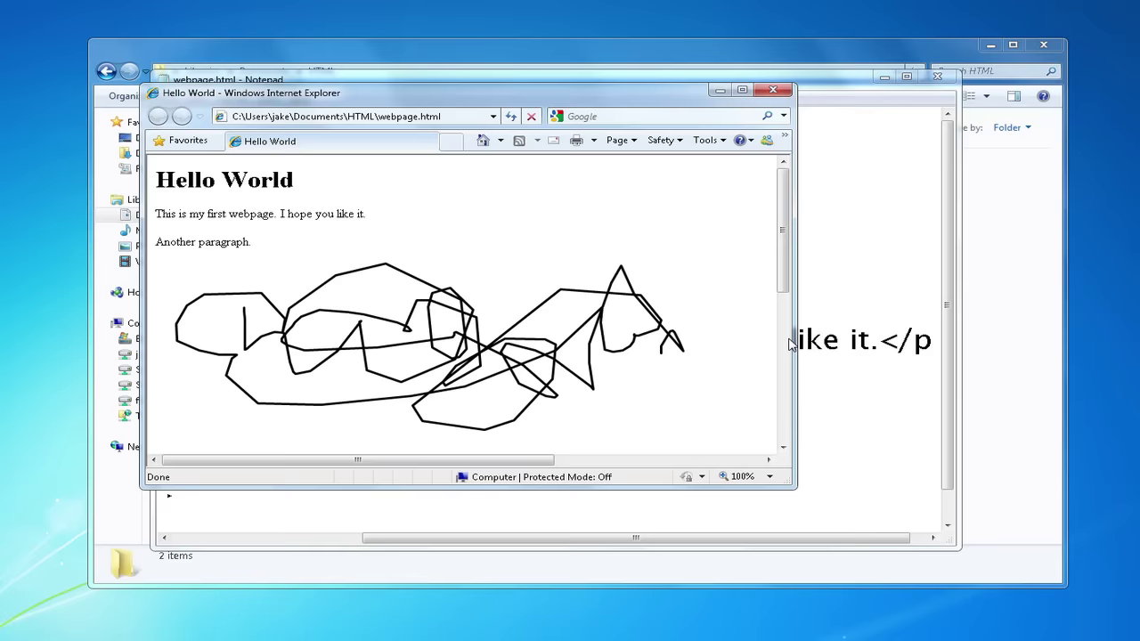
pyautogui.hotkey('alt', 'Tab')
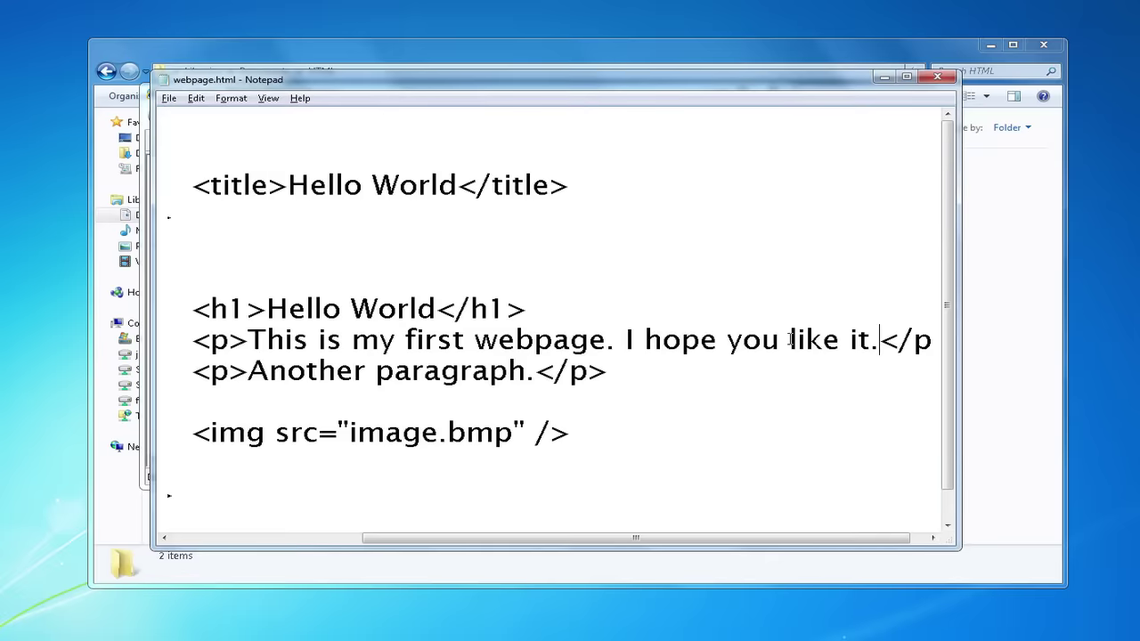
# Insert a <br /> tag before "I hope you like it." in the first paragraph.
pyautogui.click(623, 340)
pyautogui.write('< ')
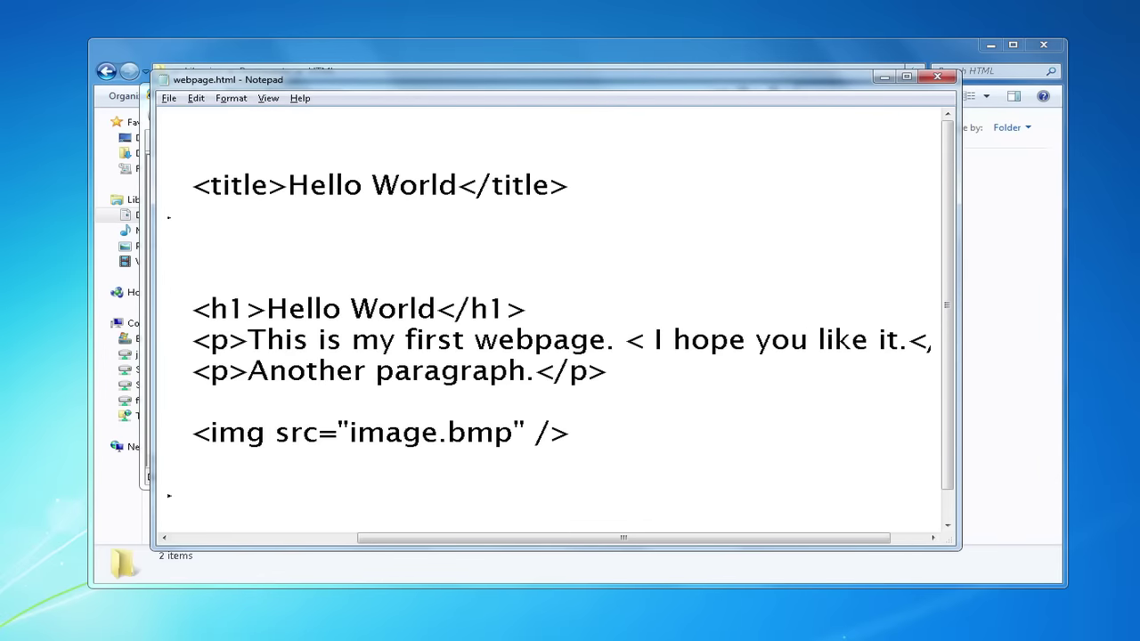
pyautogui.write('br')
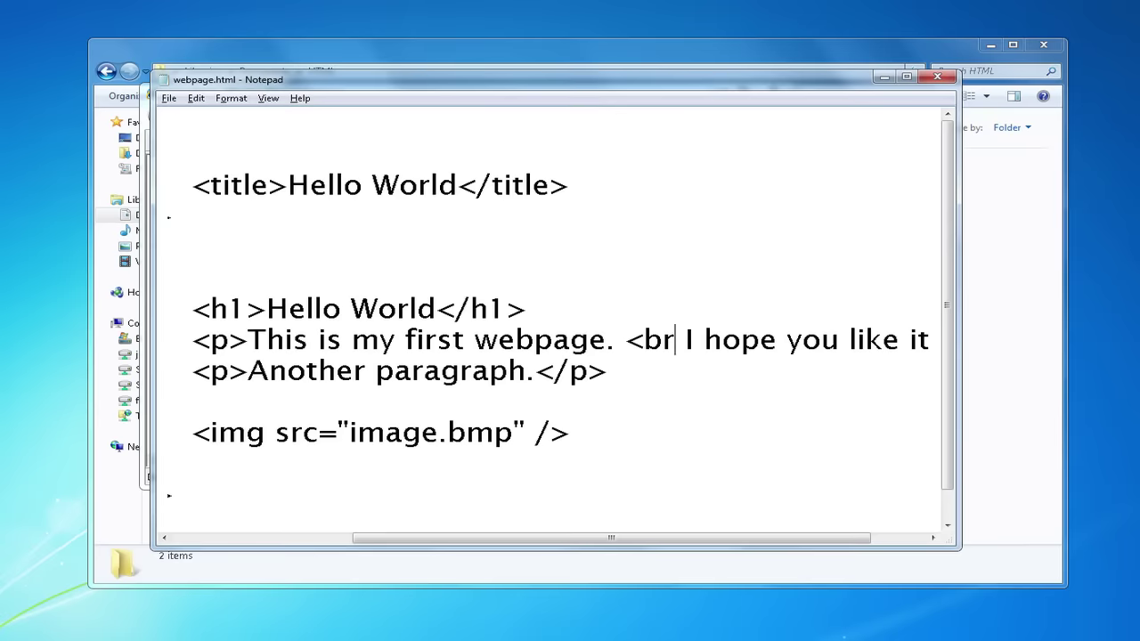
pyautogui.write('/>')
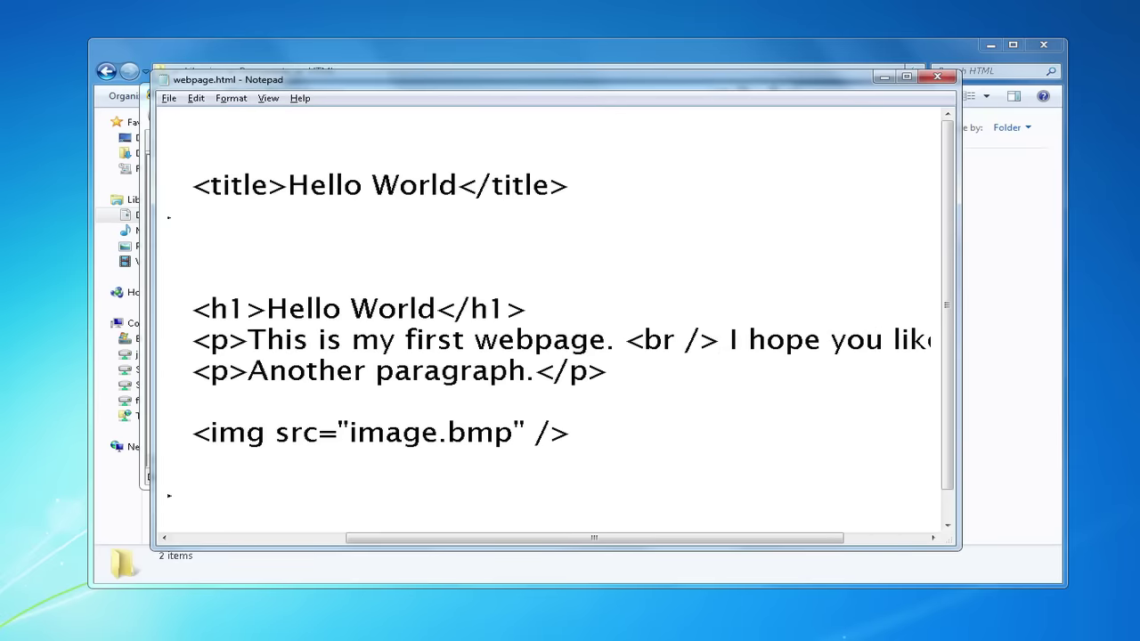
pyautogui.press('Left')
pyautogui.press('BackSpace')
pyautogui.press('BackSpace')
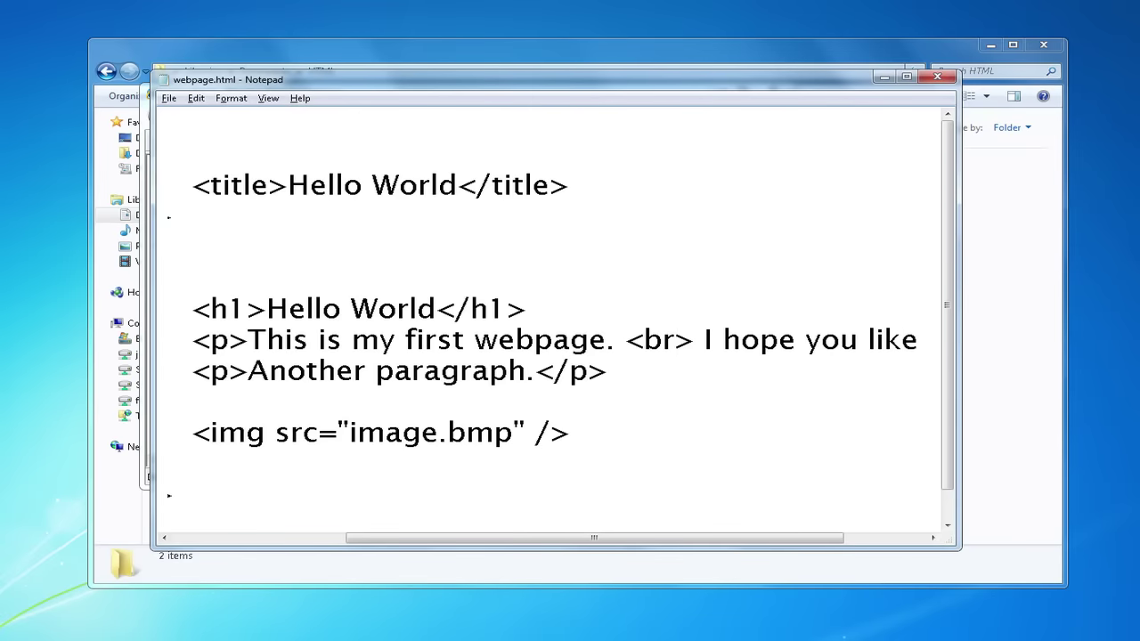
pyautogui.write('/')
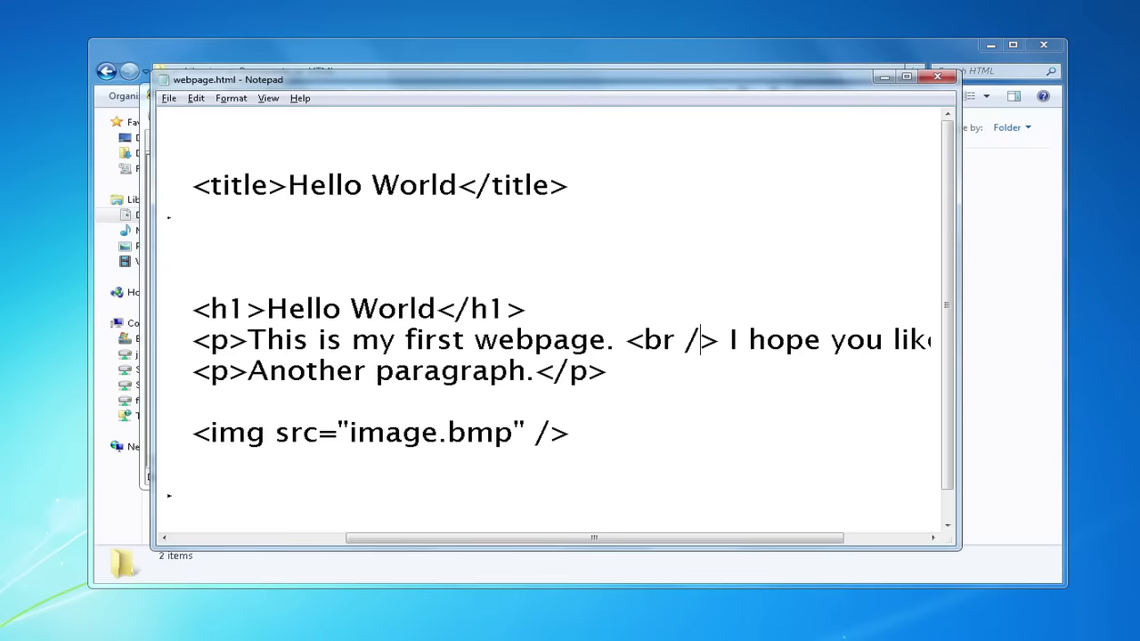
pyautogui.moveTo(632, 540); pyautogui.dragTo(665, 539)
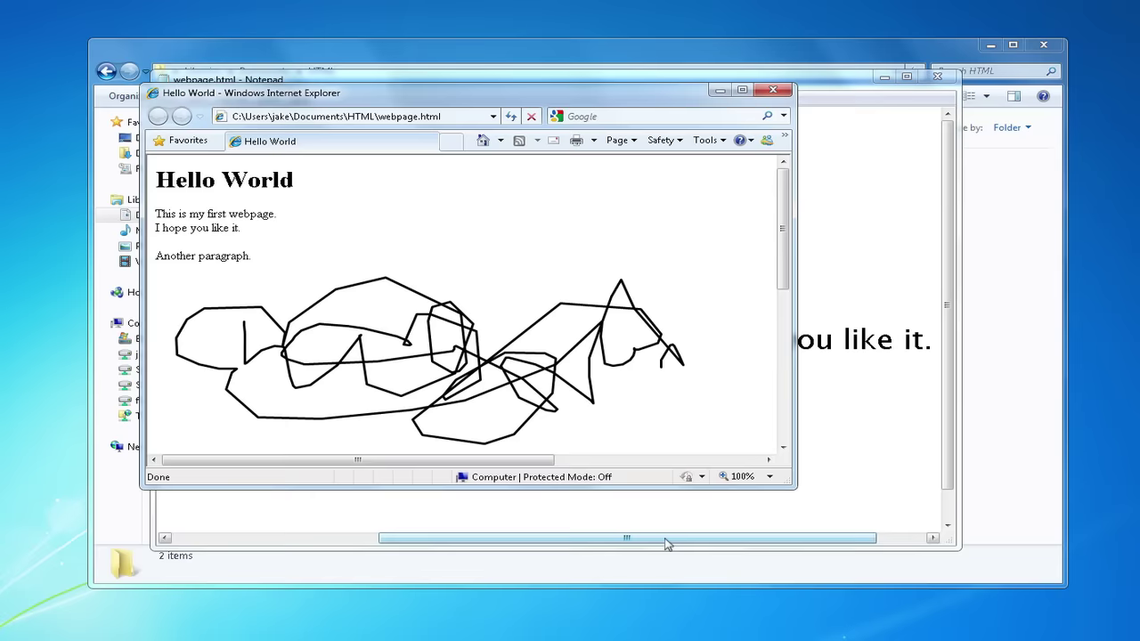
# Add an <hr /> line above "Another paragraph" and reload the Internet Explorer preview.
pyautogui.hotkey('alt', 'Tab')
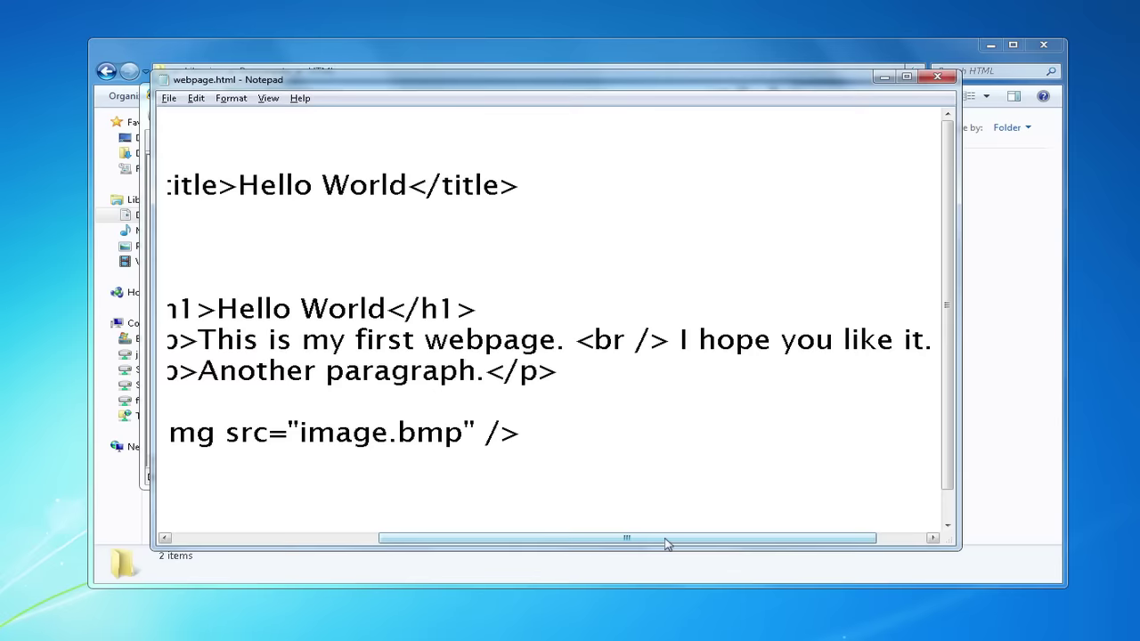
pyautogui.moveTo(666, 543)
pyautogui.mouseDown()
pyautogui.moveTo(549, 543)
pyautogui.moveTo(612, 540)
pyautogui.mouseUp()
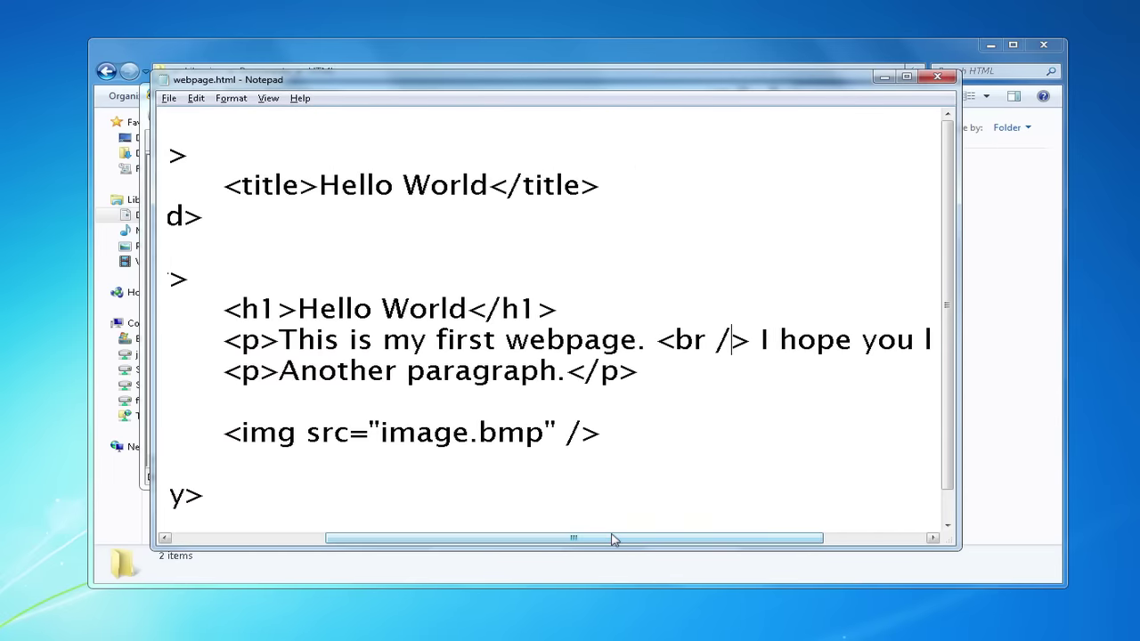
pyautogui.press('Return')
pyautogui.press('Tab')
pyautogui.click(499, 371)
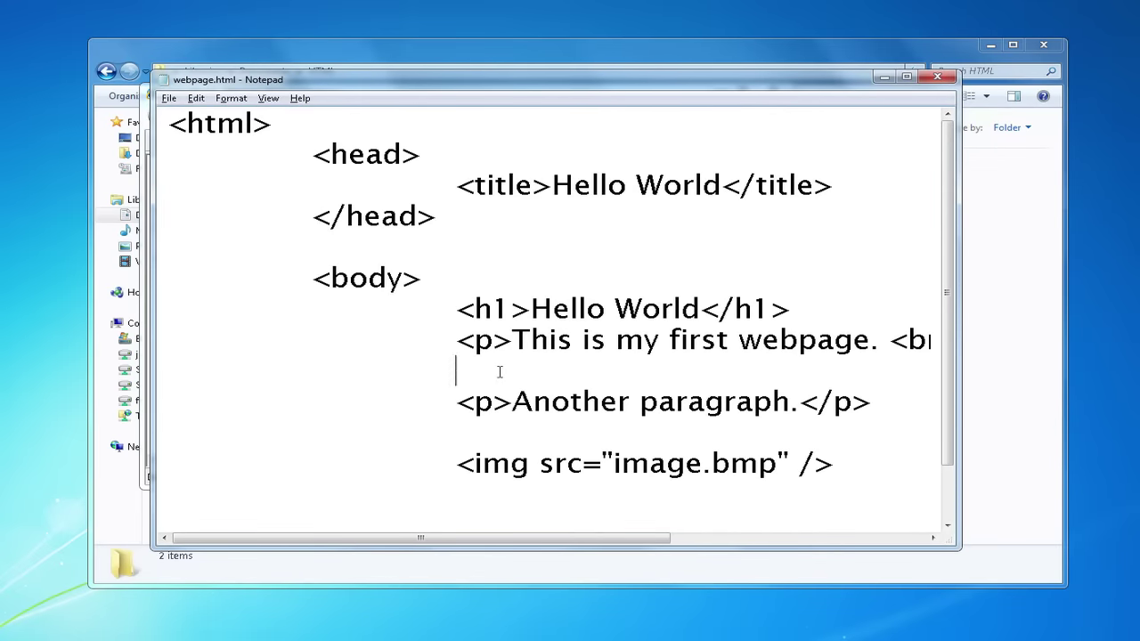
pyautogui.write('<hr')
pyautogui.write(' />')
pyautogui.hotkey('alt', 'Tab')
pyautogui.press('F5')
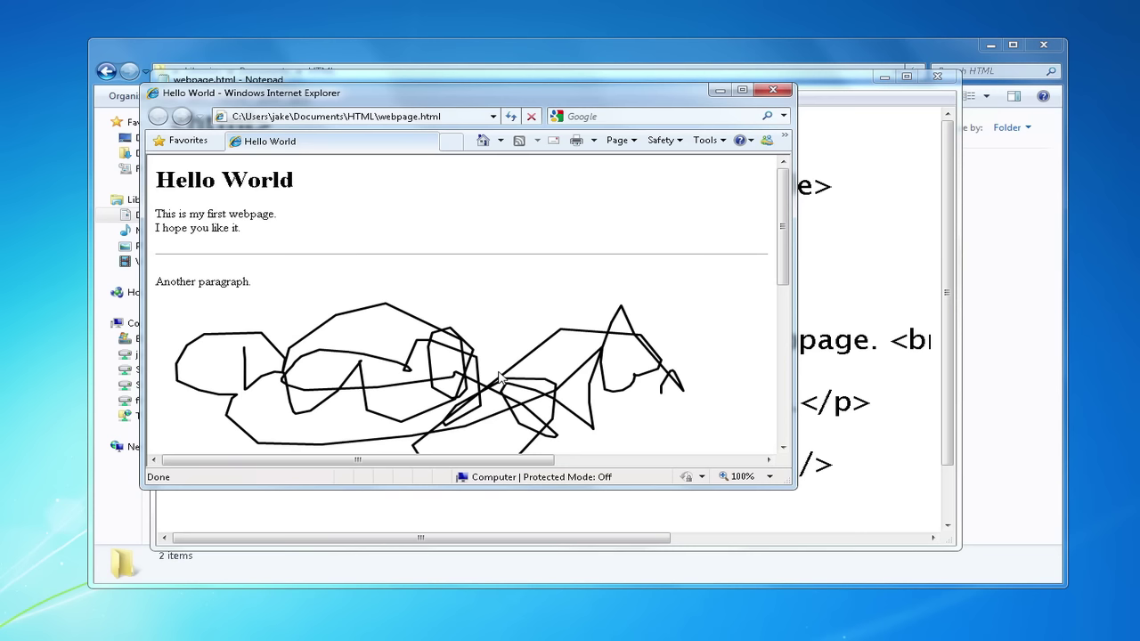
# Switch from Internet Explorer back to the Notepad window showing webpage.html.
pyautogui.hotkey('alt', 'Tab')
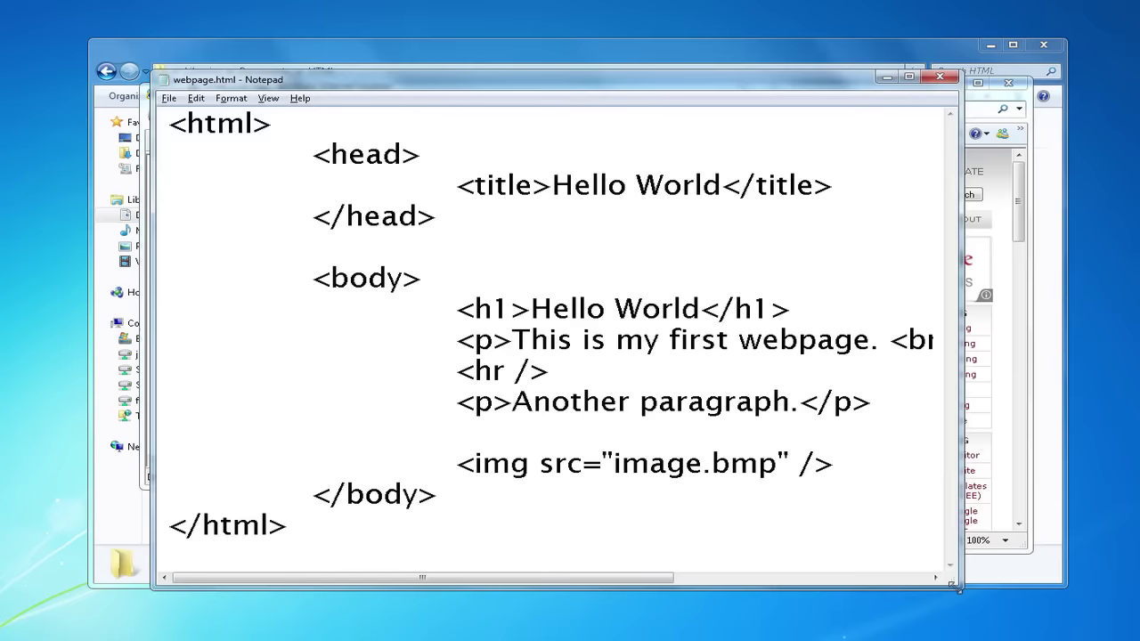